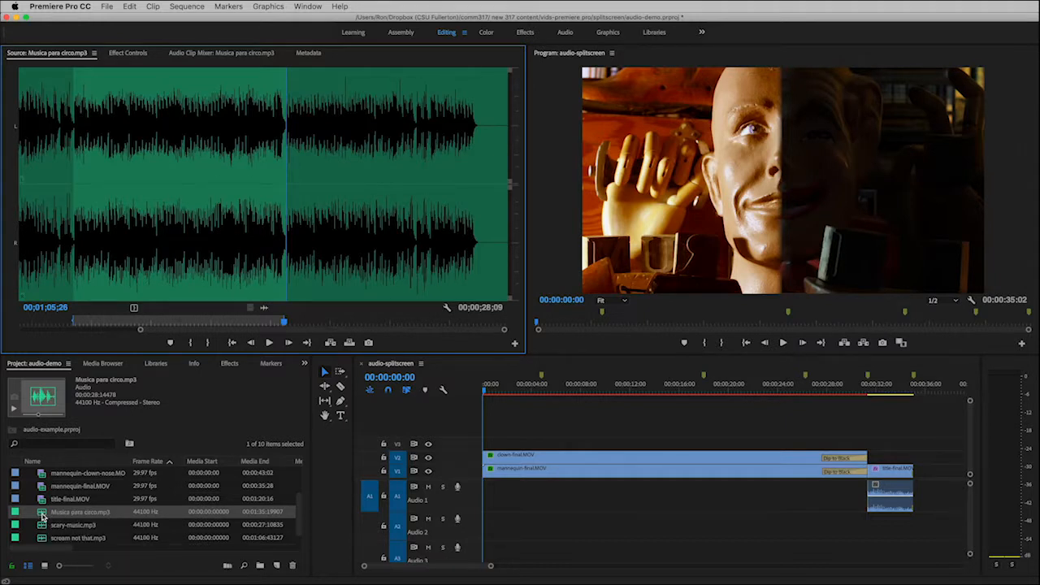
# Place Musica para circo.mp3 at the start of Audio 1 and scary-music.mp3 on Audio 2 from the 00:00:04:24 marker to the clown clip's end.
pyautogui.moveTo(42, 516); pyautogui.dragTo(489, 507)
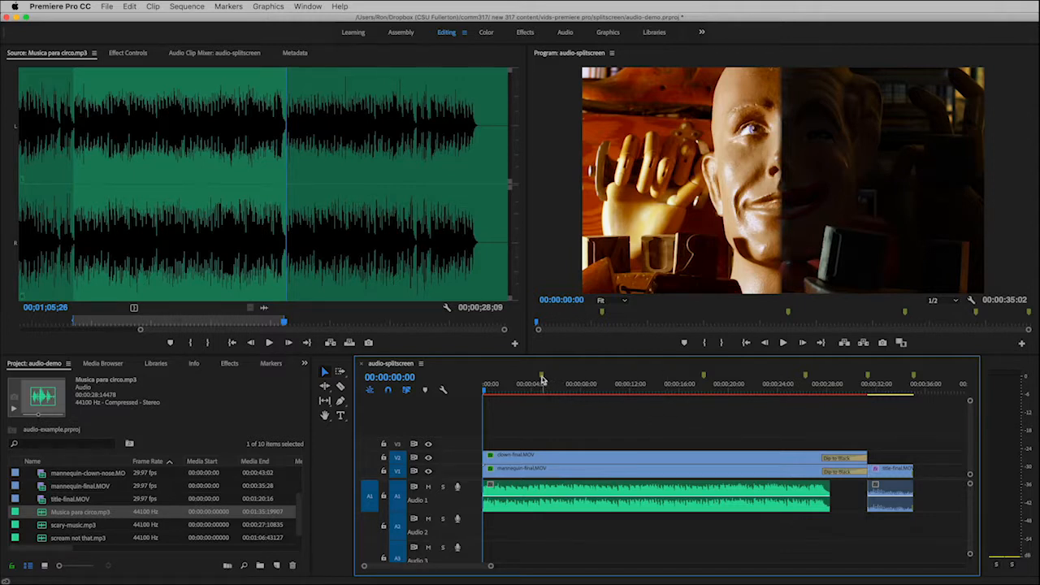
pyautogui.click(542, 380)
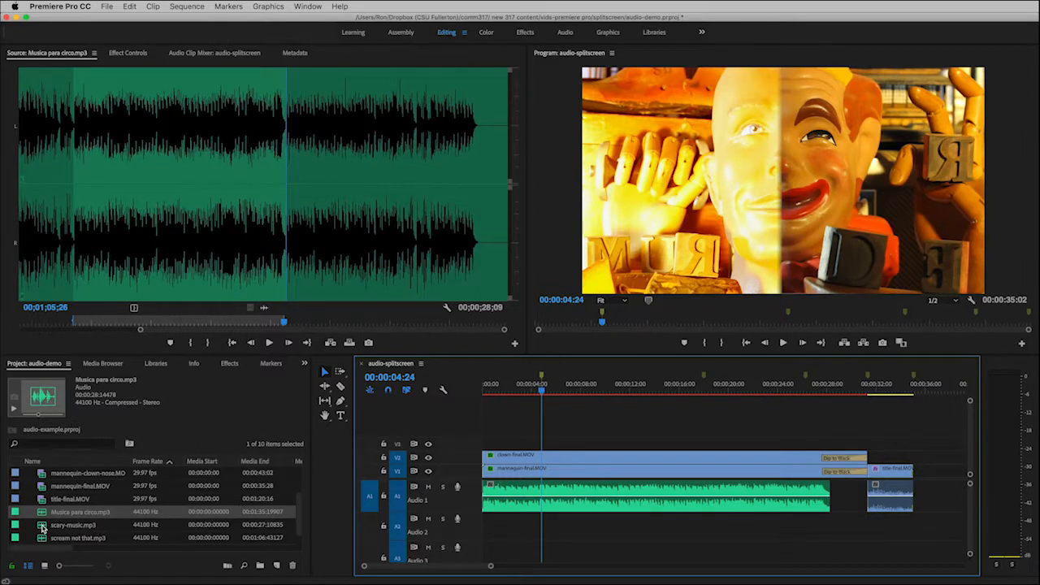
pyautogui.doubleClick(42, 527)
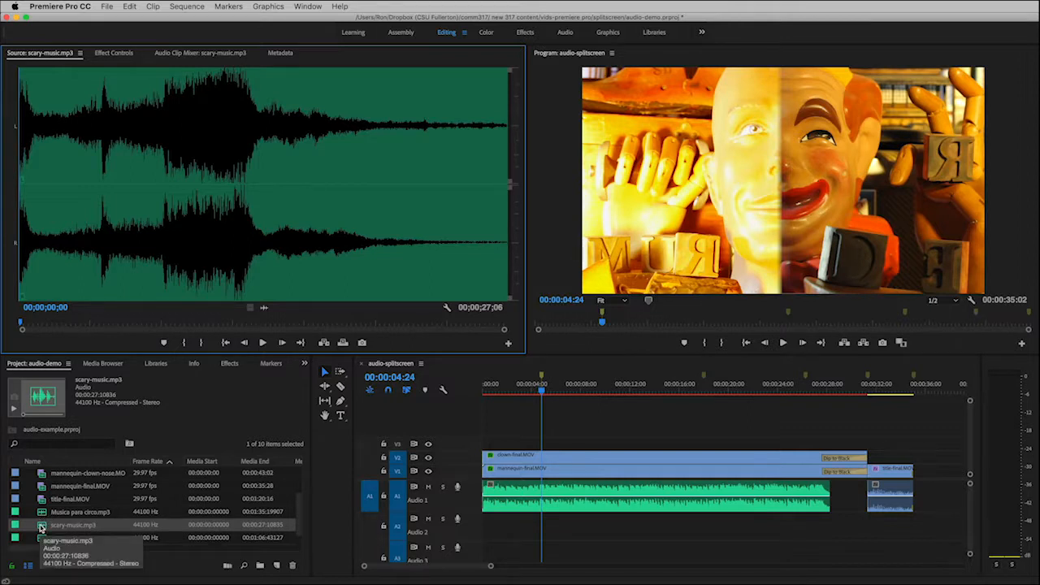
pyautogui.moveTo(42, 528); pyautogui.dragTo(544, 532)
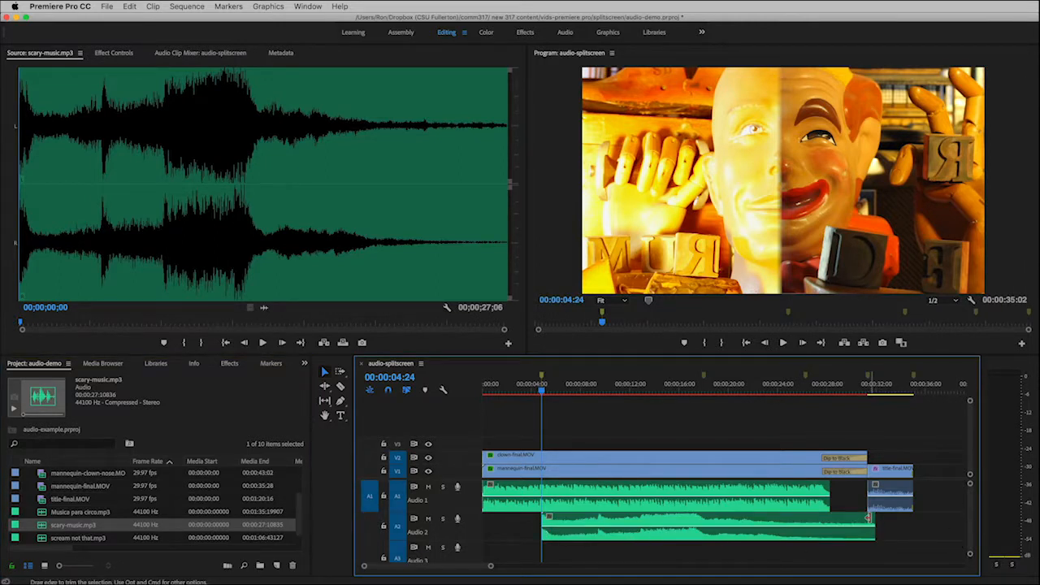
pyautogui.moveTo(873, 518); pyautogui.dragTo(866, 518)
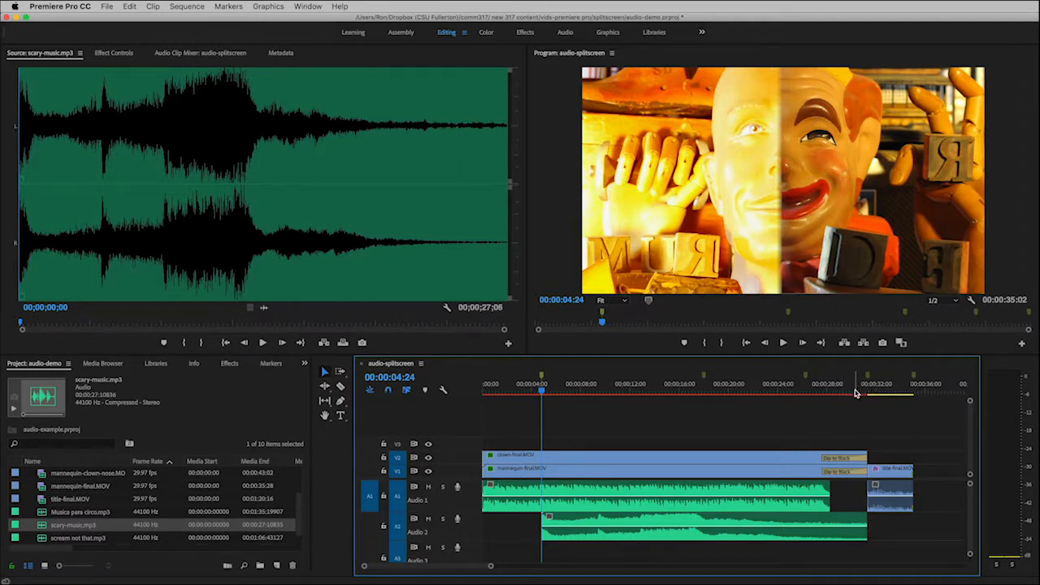
# Apply the Exponential Fade audio transition to the end of the scary-music clip on Audio 2.
pyautogui.click(875, 391)
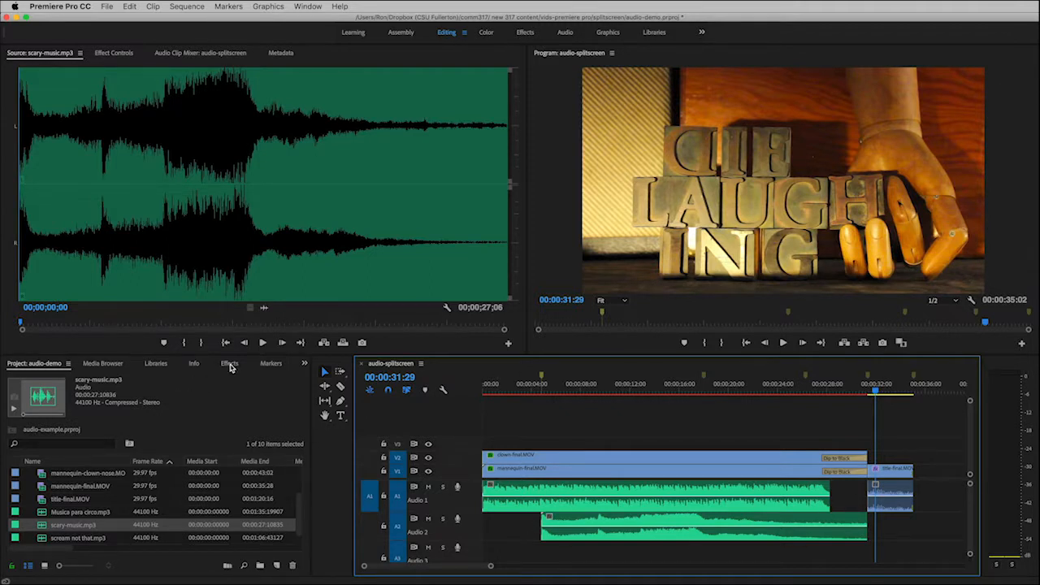
pyautogui.click(230, 364)
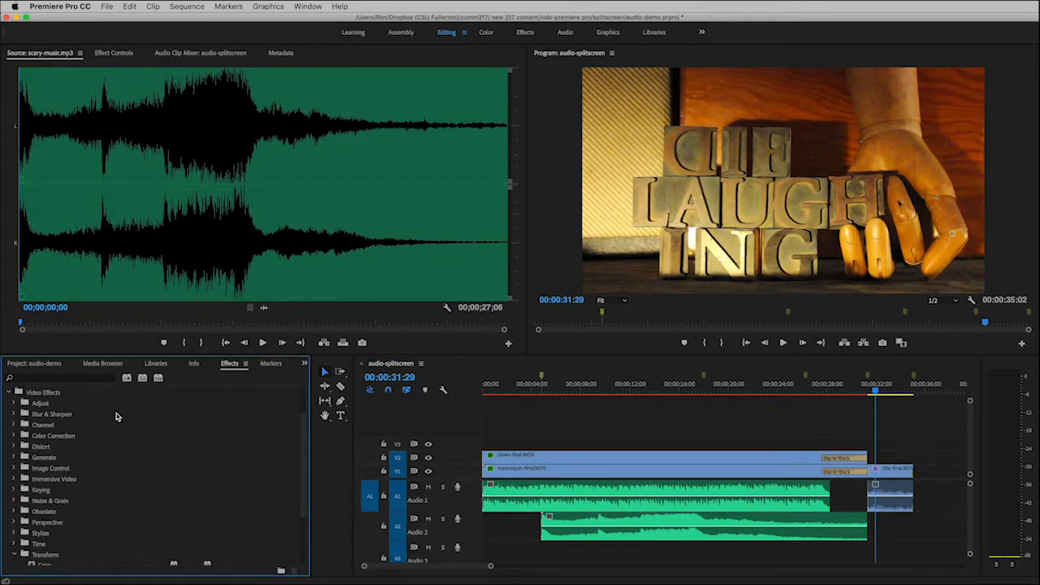
pyautogui.click(10, 393)
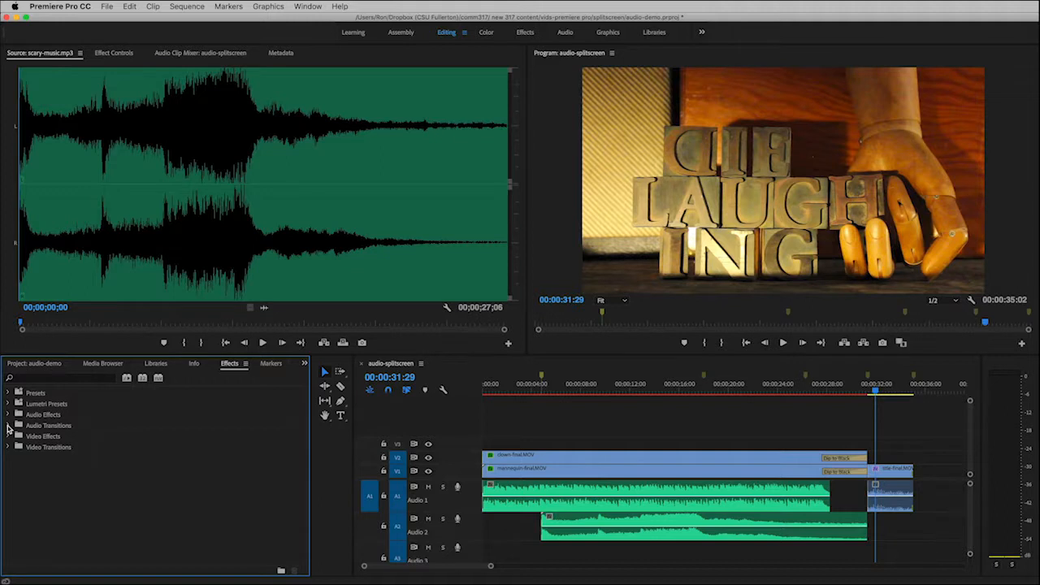
pyautogui.click(9, 425)
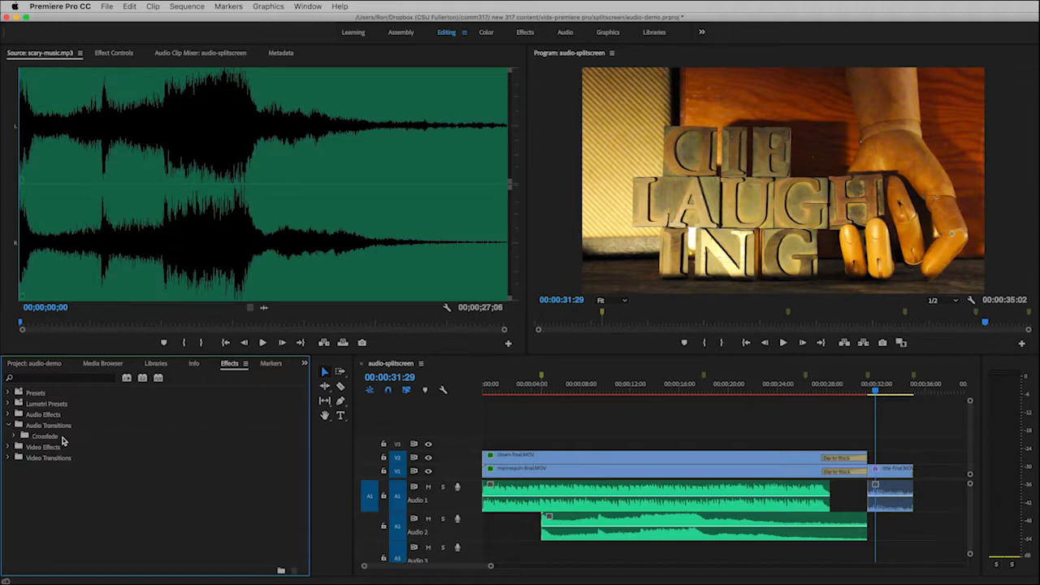
pyautogui.click(15, 437)
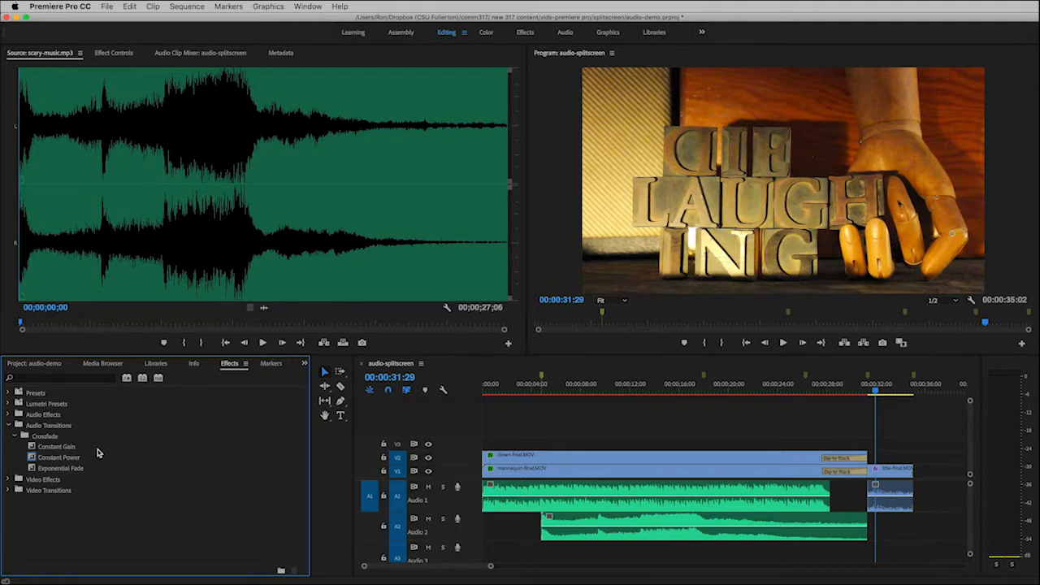
pyautogui.press('super+s')
pyautogui.moveTo(33, 471); pyautogui.dragTo(870, 531)
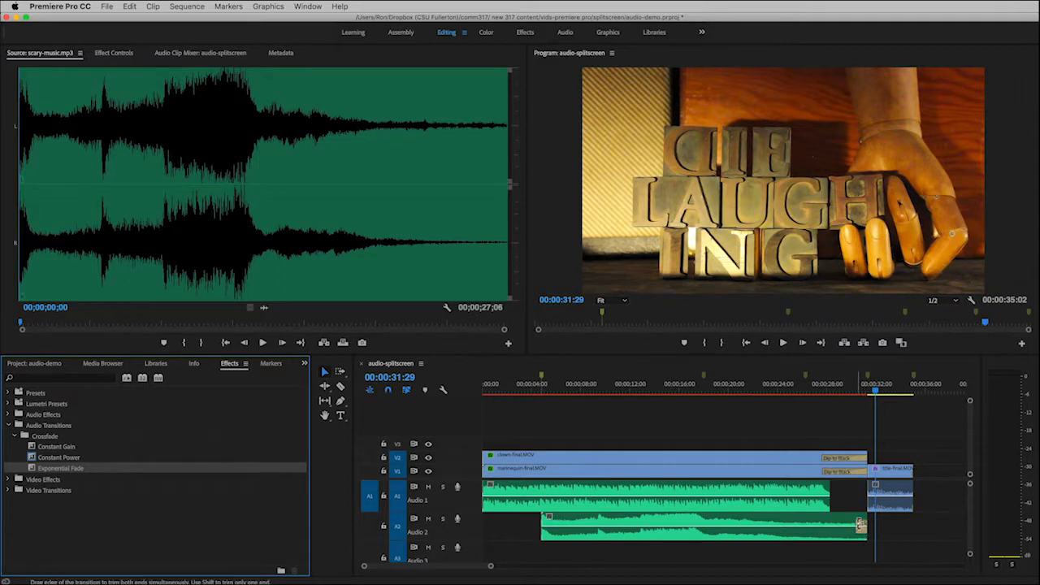
pyautogui.moveTo(860, 528); pyautogui.dragTo(800, 524)
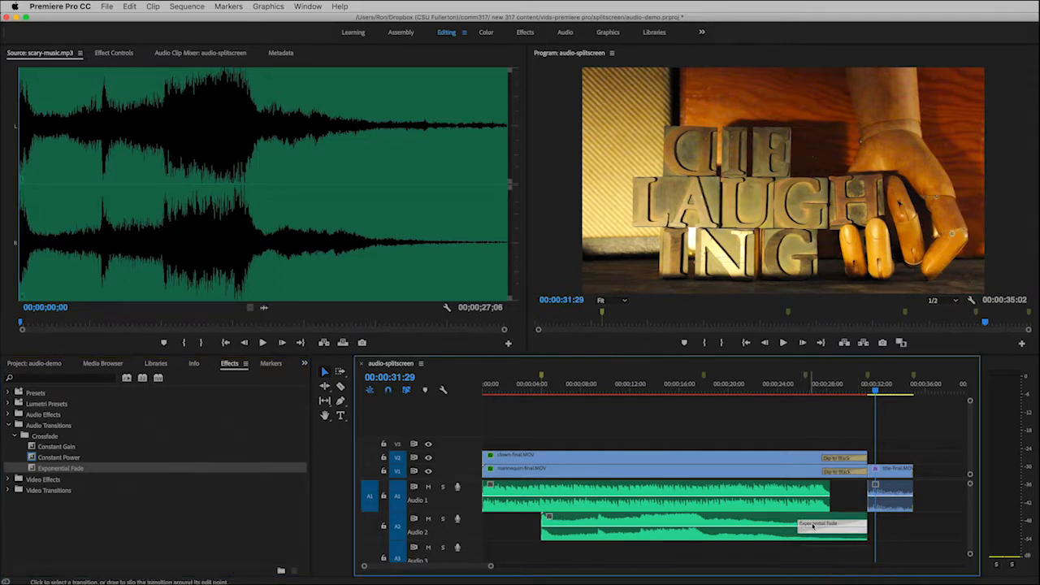
pyautogui.doubleClick(848, 524)
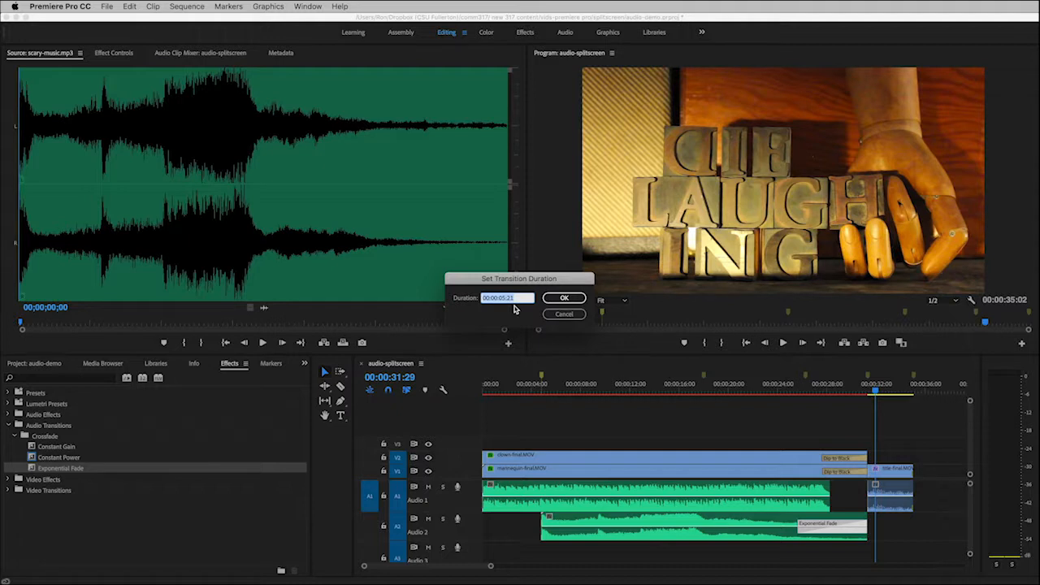
pyautogui.click(565, 314)
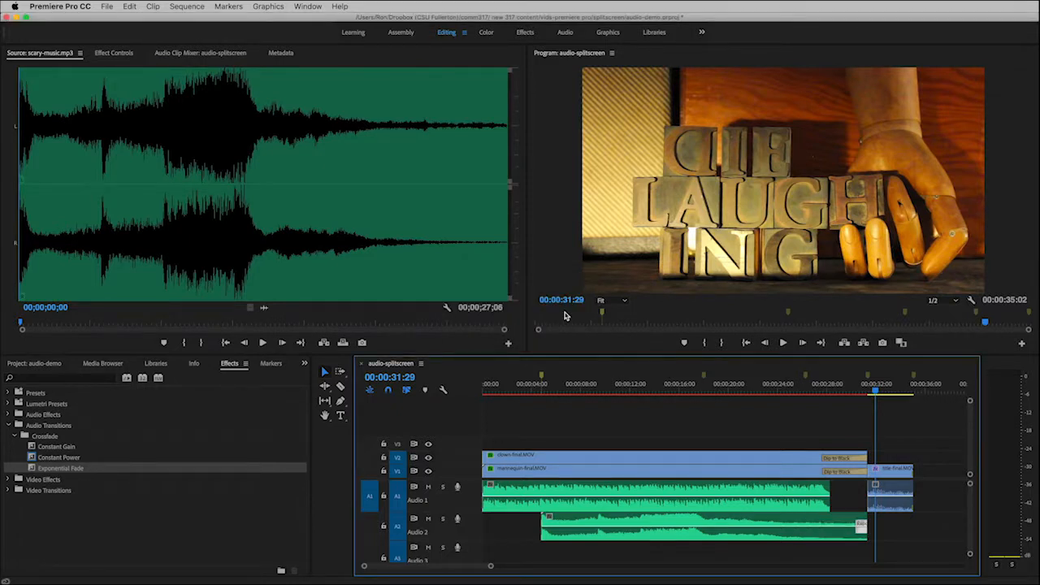
# Play the sequence from its beginning until both music clips overlap to check how they sound together.
pyautogui.click(845, 392)
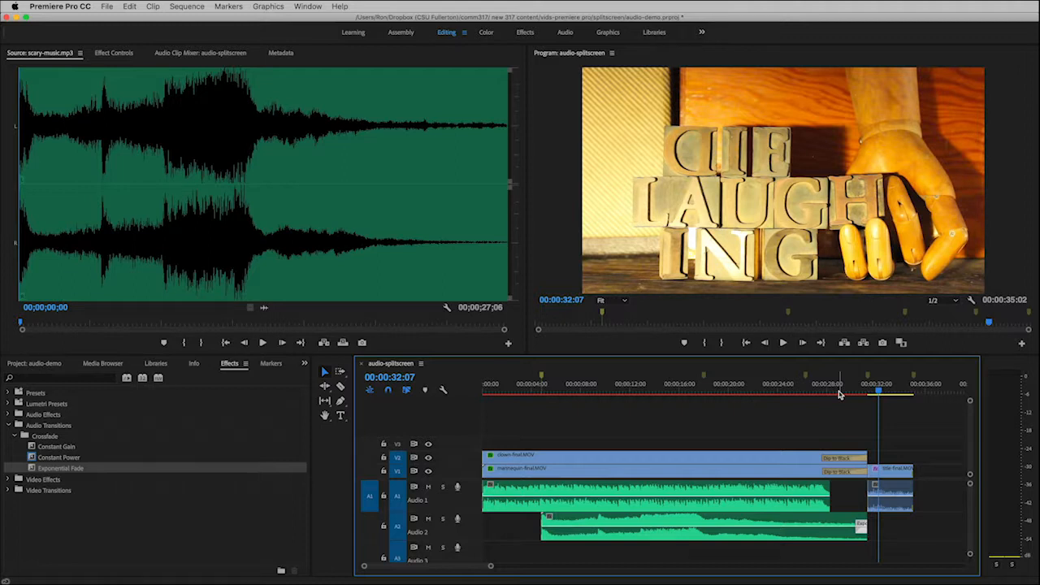
pyautogui.click(500, 390)
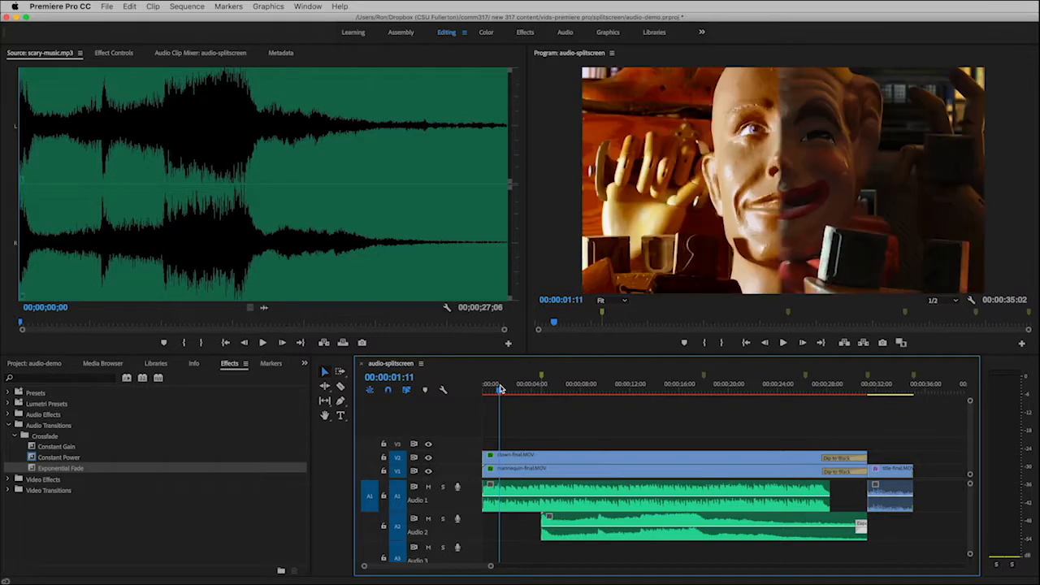
pyautogui.press('Home')
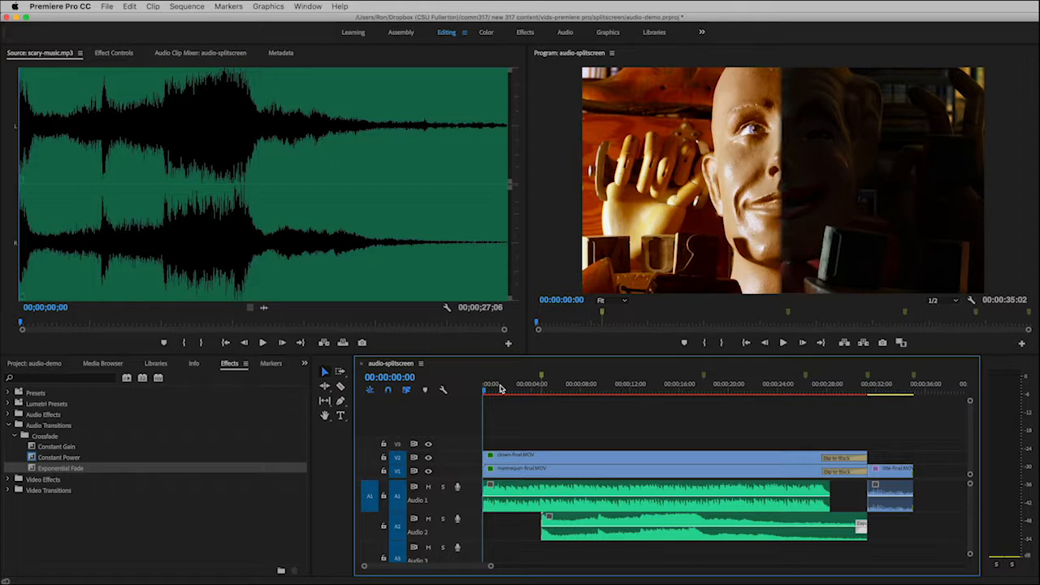
pyautogui.press('space')
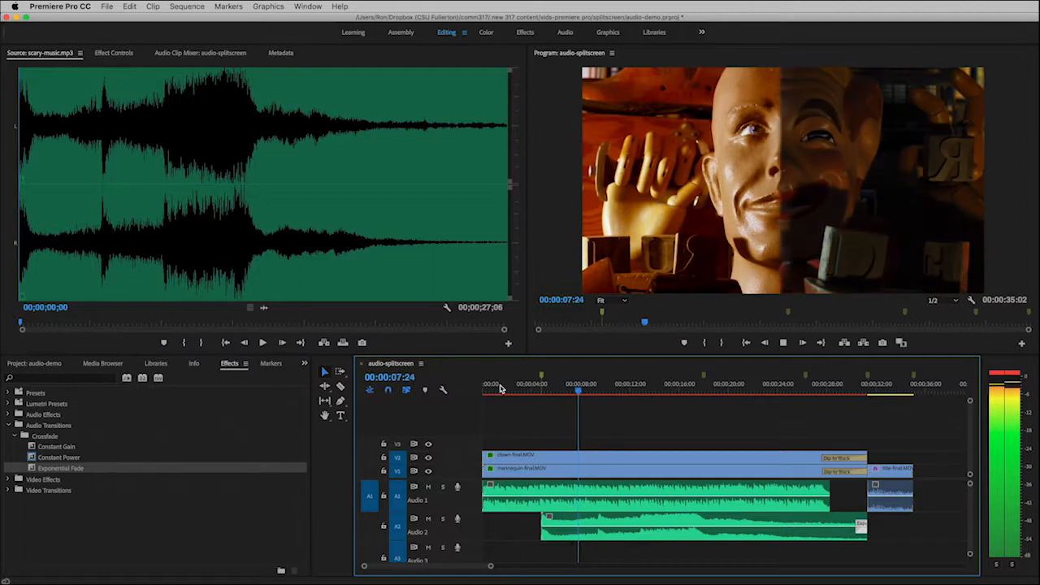
pyautogui.press('space')
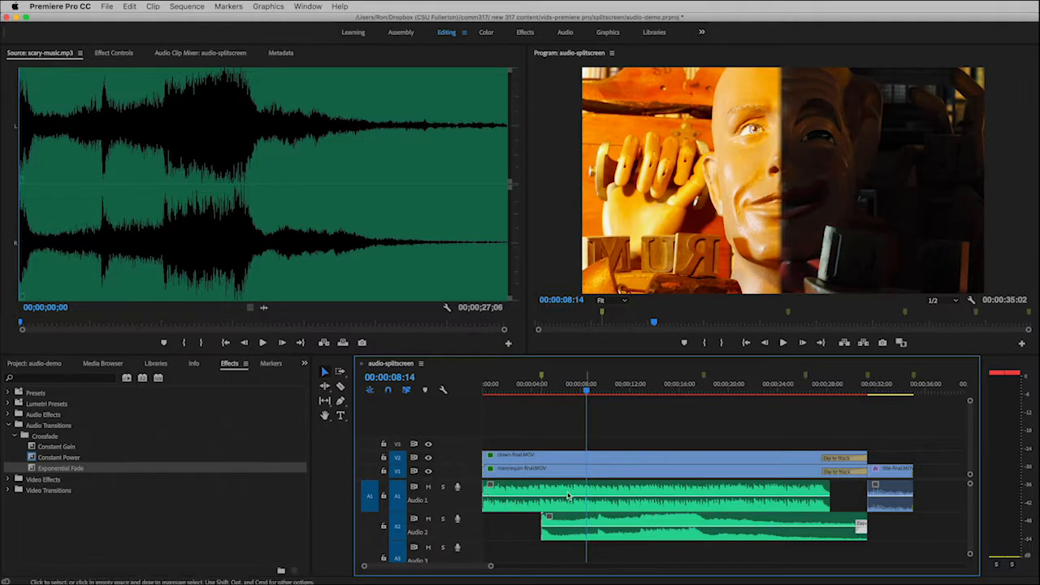
# Lower the volume level of the whole Musica para circo clip on Audio 1.
pyautogui.click(513, 502)
pyautogui.moveTo(513, 497); pyautogui.dragTo(513, 505)
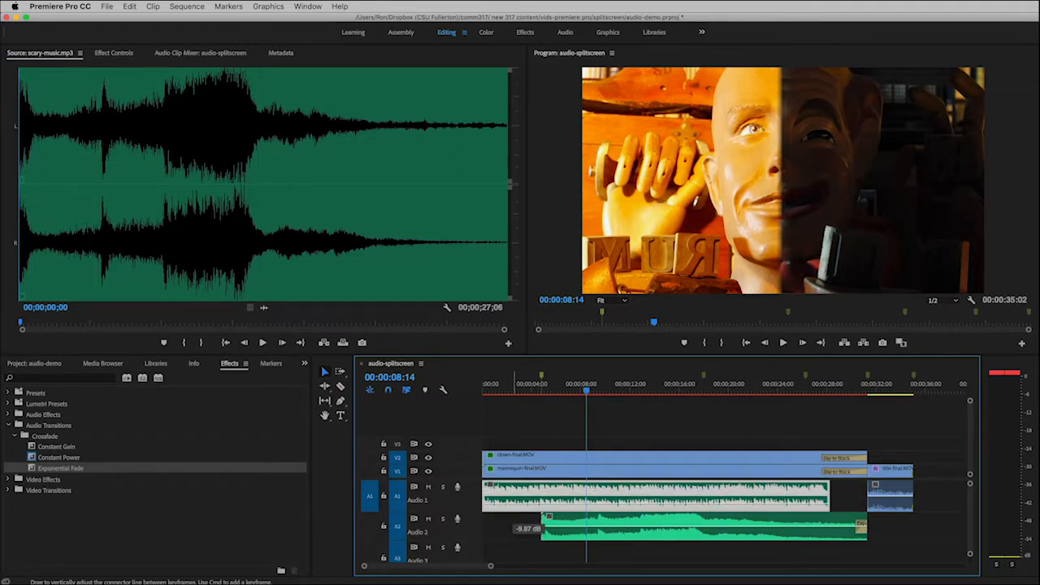
pyautogui.moveTo(513, 505); pyautogui.dragTo(513, 507)
pyautogui.moveTo(514, 507); pyautogui.dragTo(513, 508)
# Play the sequence near its start and from the 00:00:04:24 marker to check the circus music's level.
pyautogui.click(506, 394)
pyautogui.press('space')
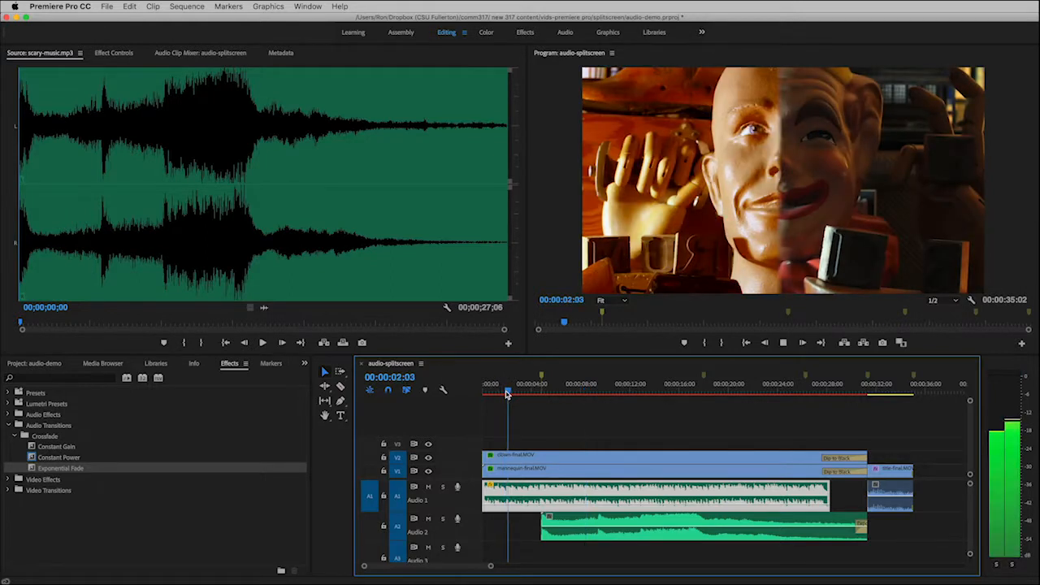
pyautogui.press('space')
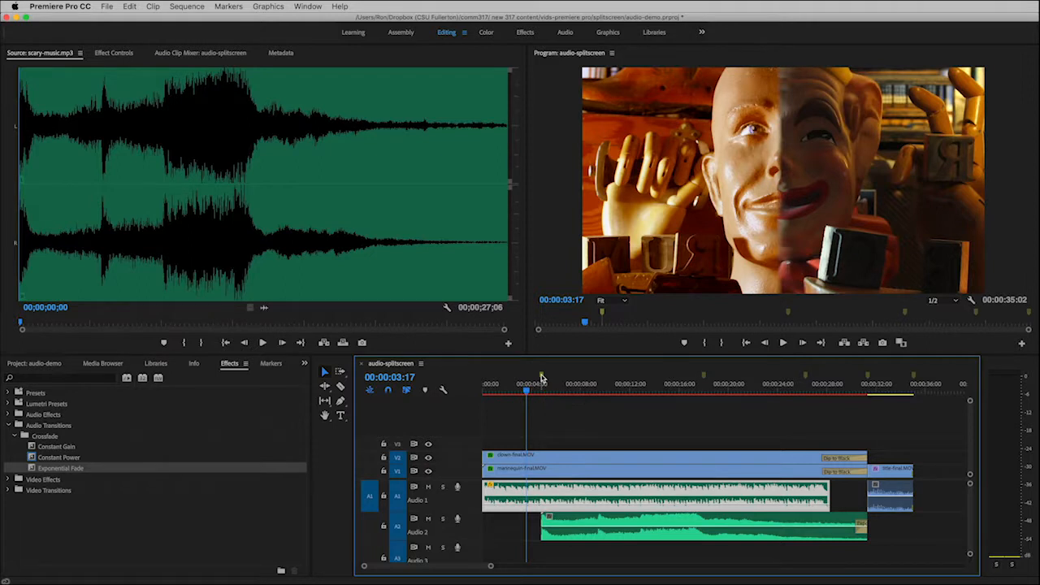
pyautogui.click(542, 381)
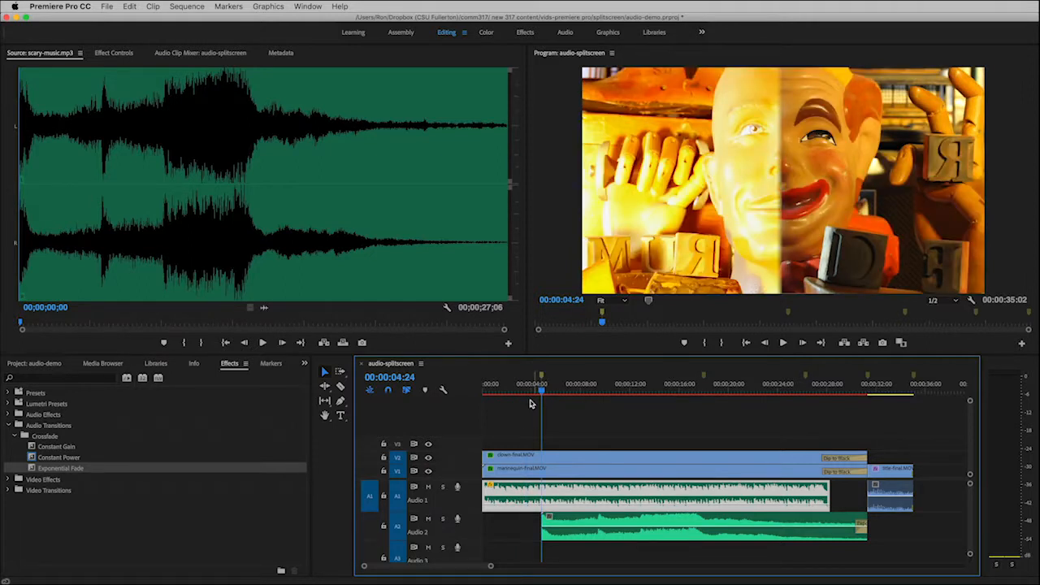
pyautogui.press('space')
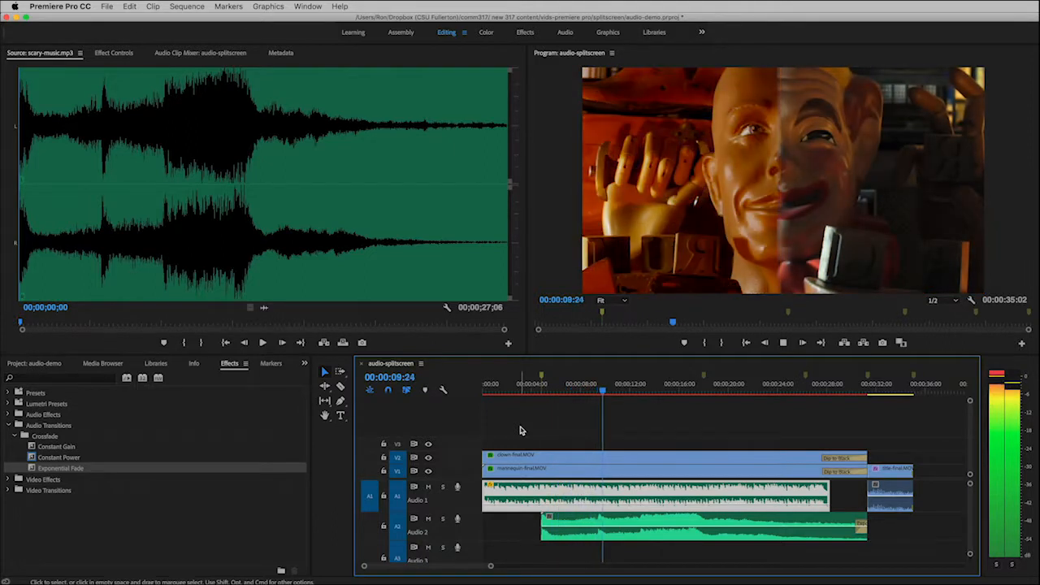
pyautogui.press('space')
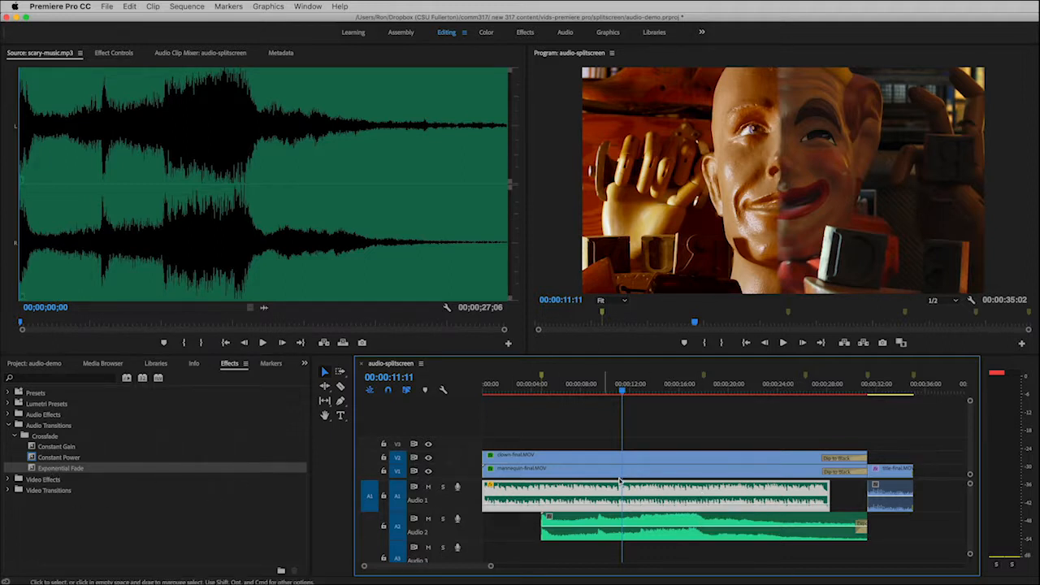
# Add a volume keyframe to the Musica para circo clip on Audio 1 at the 00:00:18:00 marker.
pyautogui.click(705, 379)
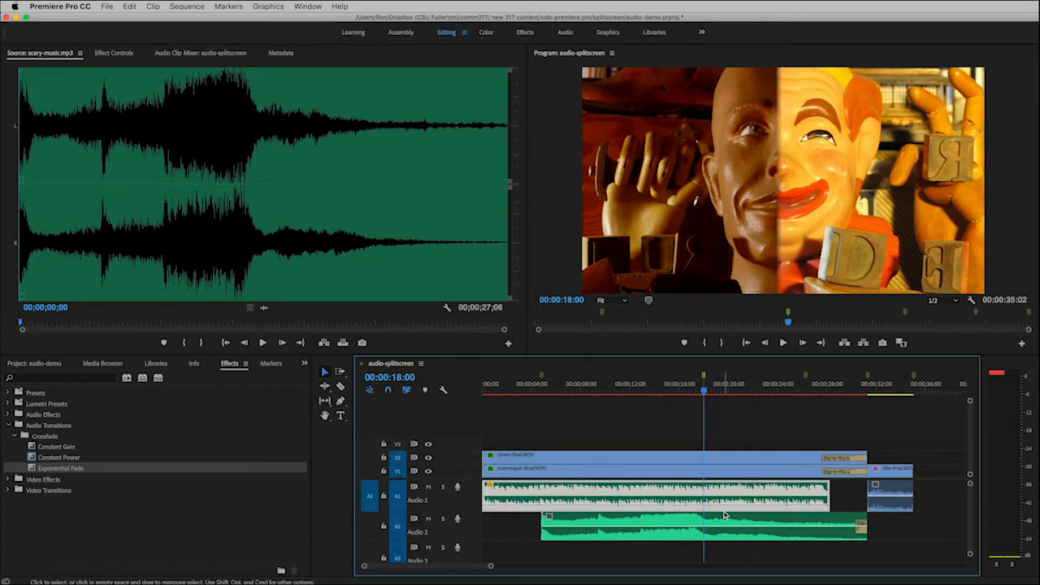
pyautogui.press('=')
pyautogui.press('=')
pyautogui.press('=')
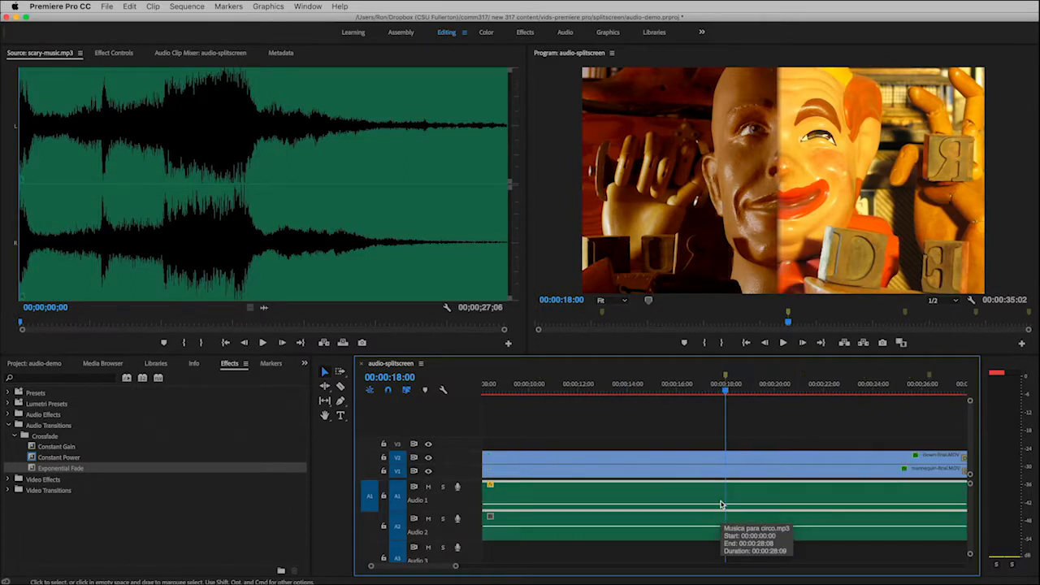
pyautogui.press('=')
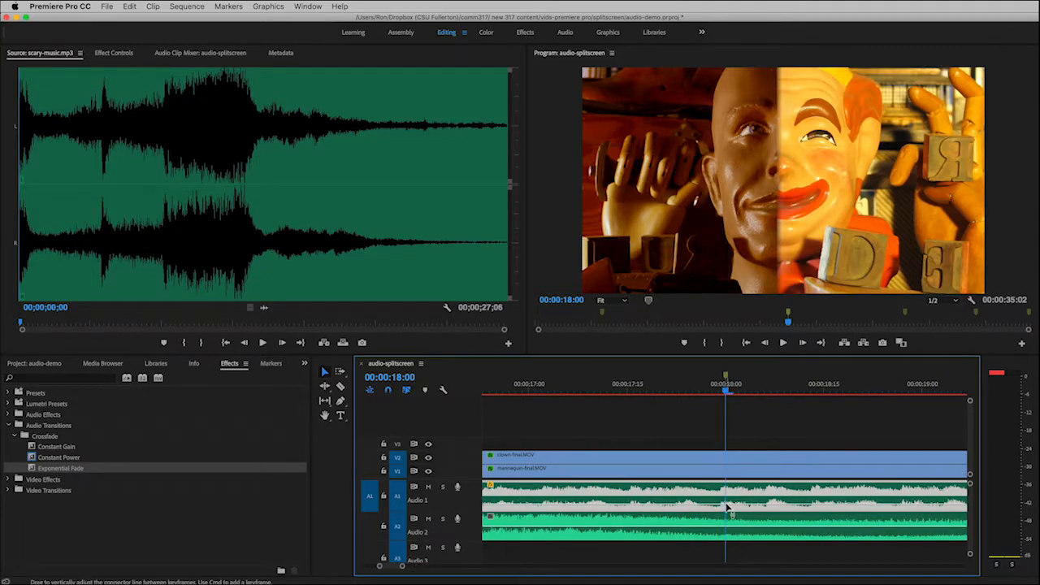
pyautogui.moveTo(727, 508)
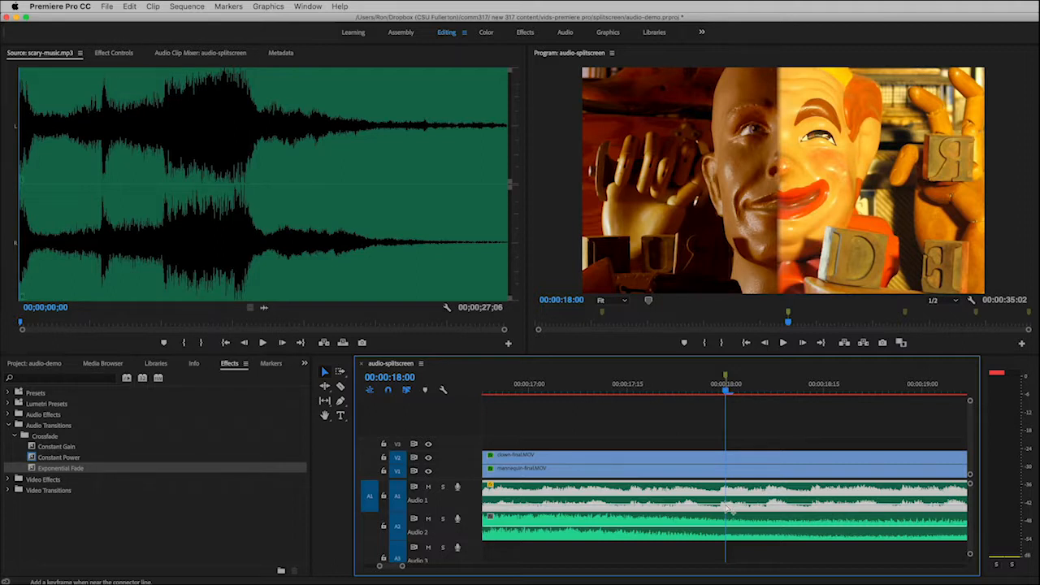
pyautogui.keyDown('super'); pyautogui.click(727, 507); pyautogui.keyUp('super')
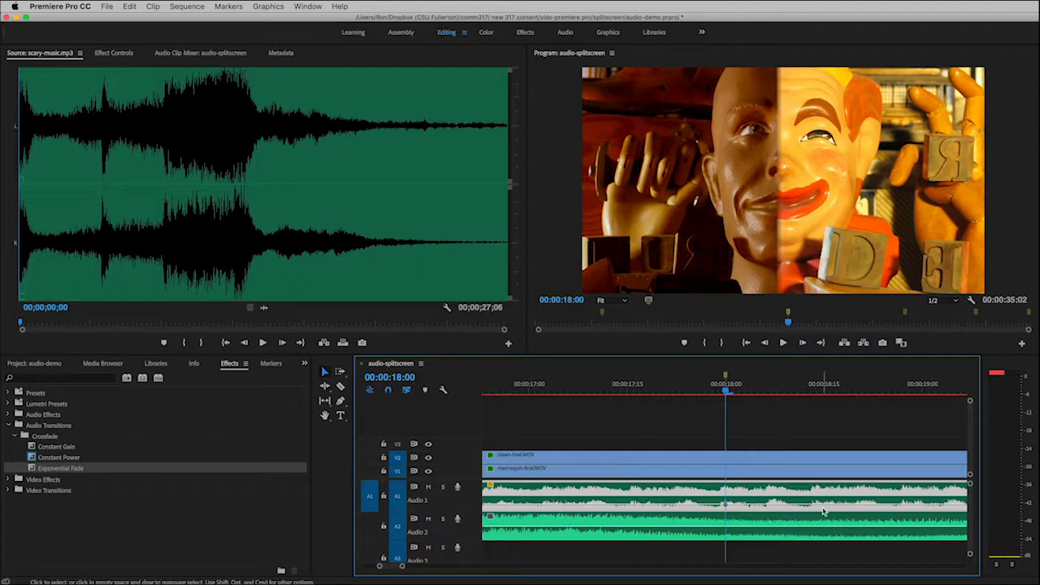
# Add a volume keyframe near the end of the Musica para circo clip on Audio 1 and move it down to the clip's end as a fade-out.
pyautogui.hscroll(4, 837, 506)
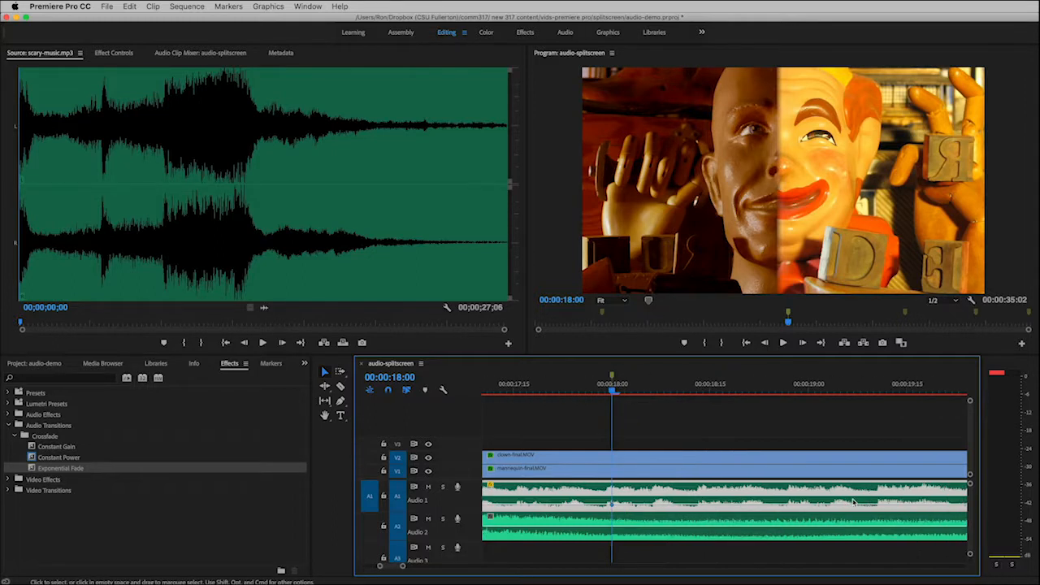
pyautogui.hscroll(3, 853, 502)
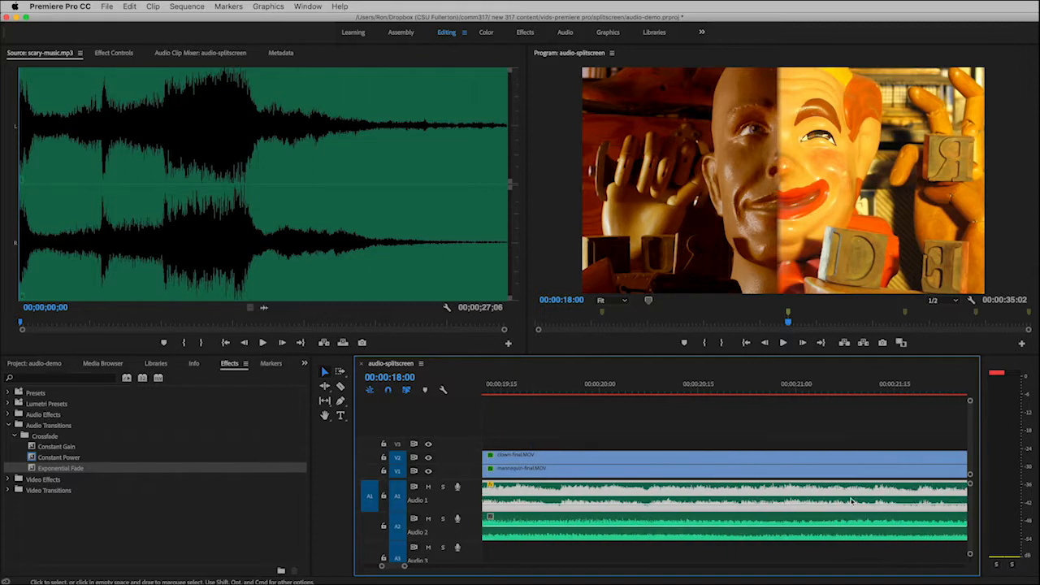
pyautogui.hscroll(6, 852, 502)
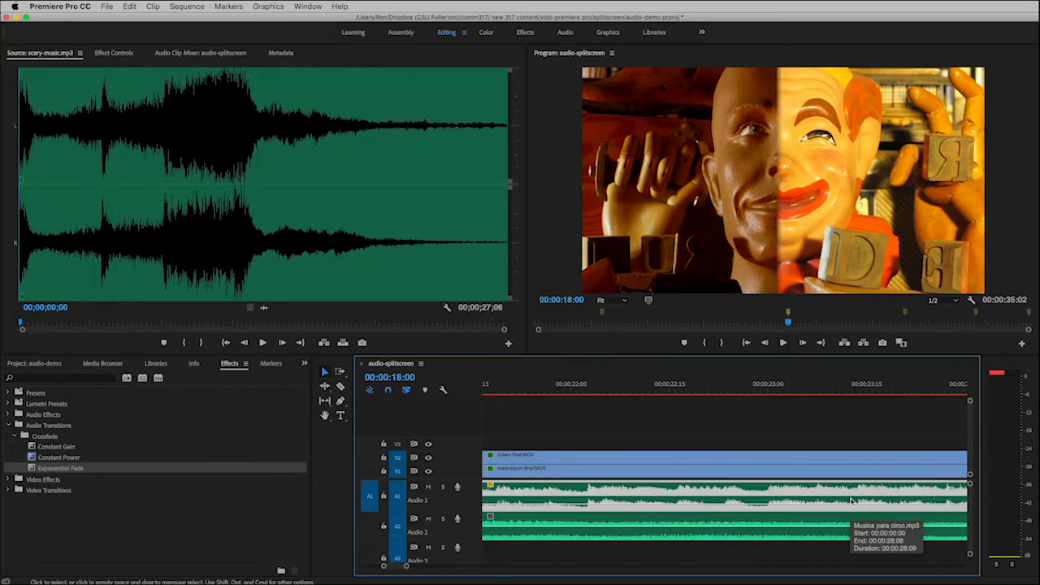
pyautogui.hscroll(5, 852, 502)
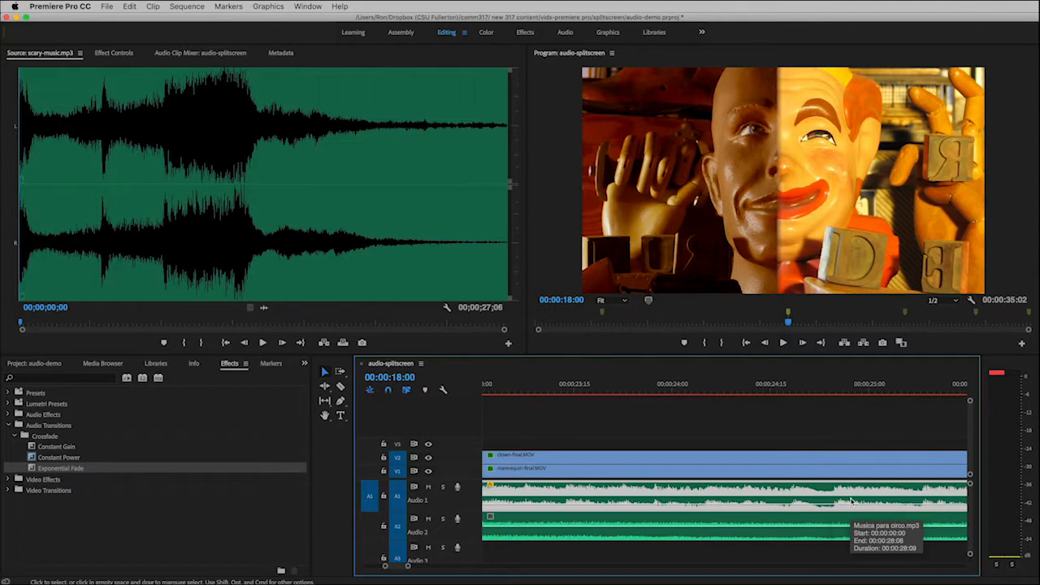
pyautogui.hscroll(5, 851, 503)
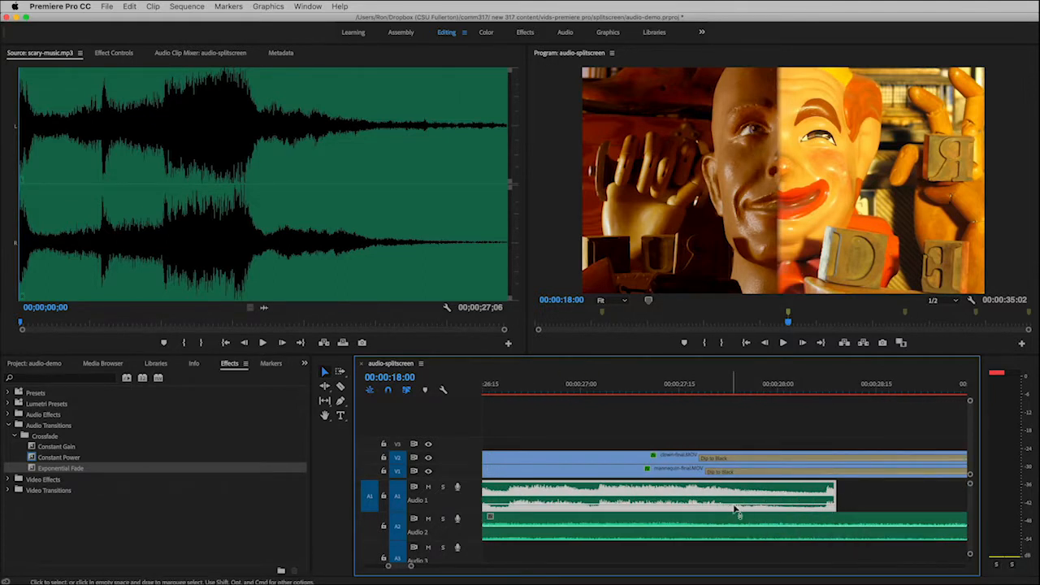
pyautogui.moveTo(730, 508)
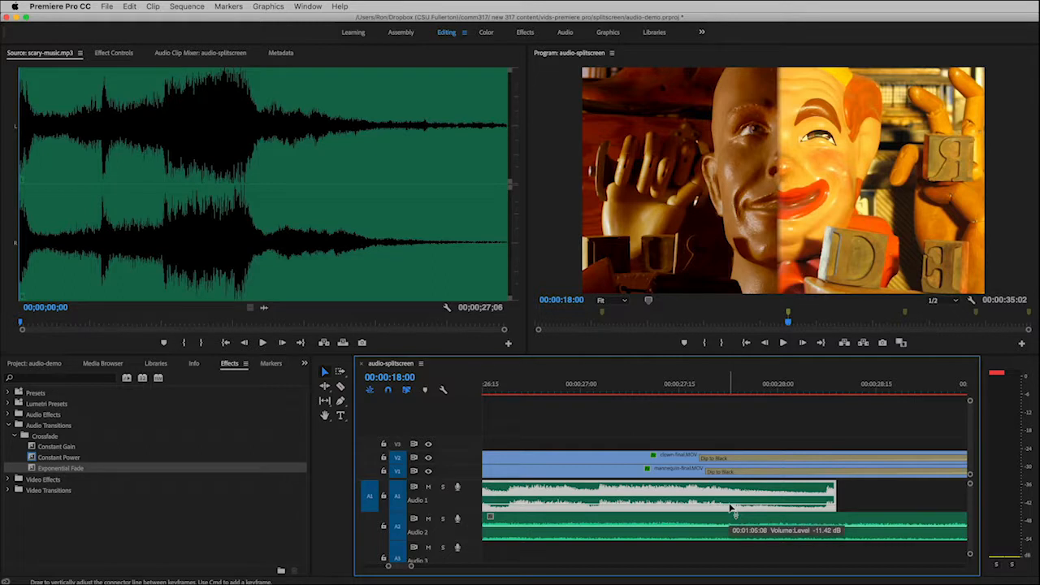
pyautogui.keyDown('super'); pyautogui.click(731, 505); pyautogui.keyUp('super')
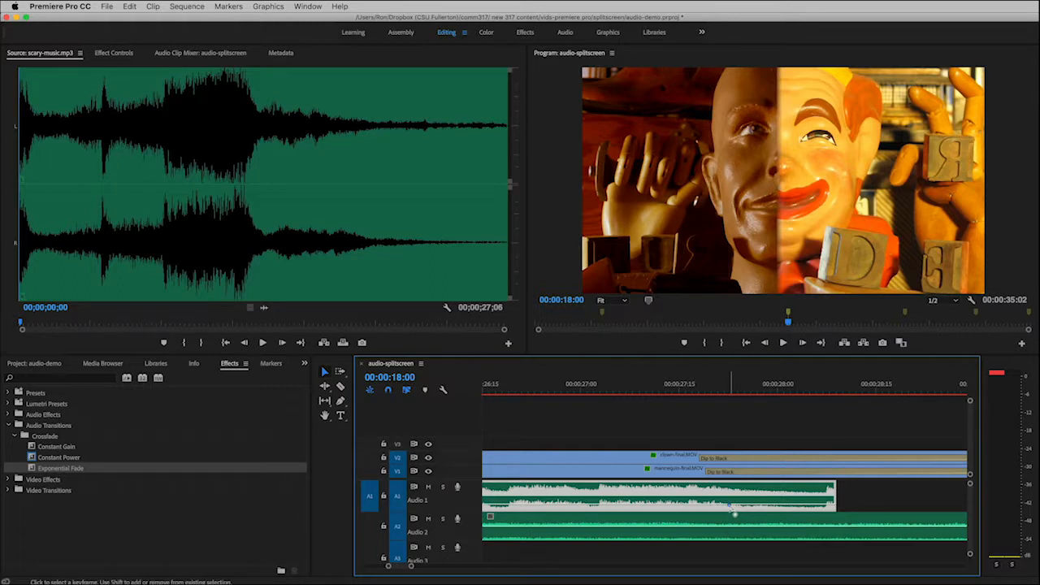
pyautogui.moveTo(734, 513)
pyautogui.moveTo(731, 506); pyautogui.dragTo(830, 507)
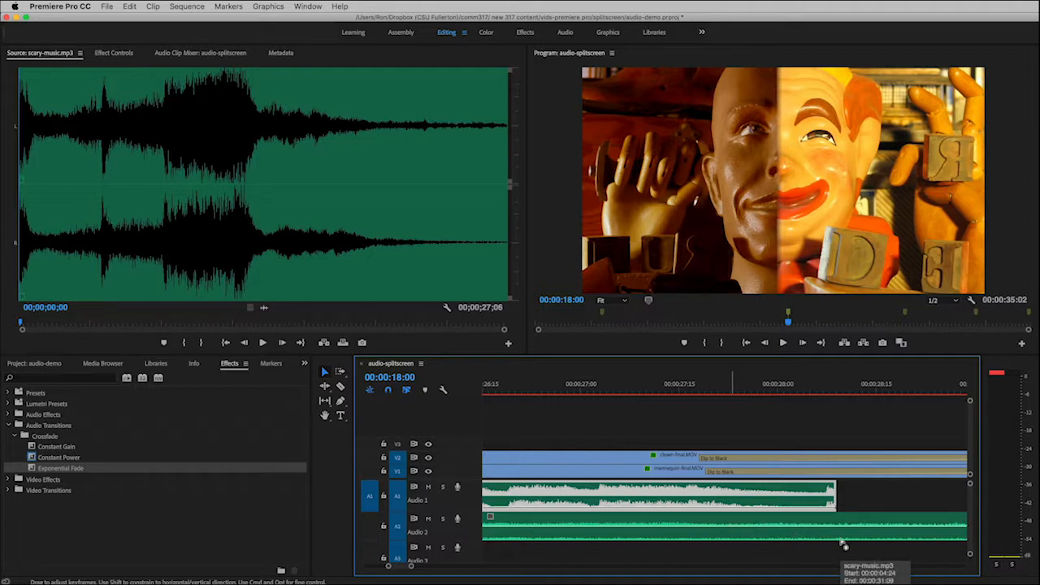
# Play the sequence from the 00:00:18:00 marker to about 00:00:25:14 to check the circus music's fade.
pyautogui.press('-')
pyautogui.press('-')
pyautogui.press('-')
pyautogui.press('-')
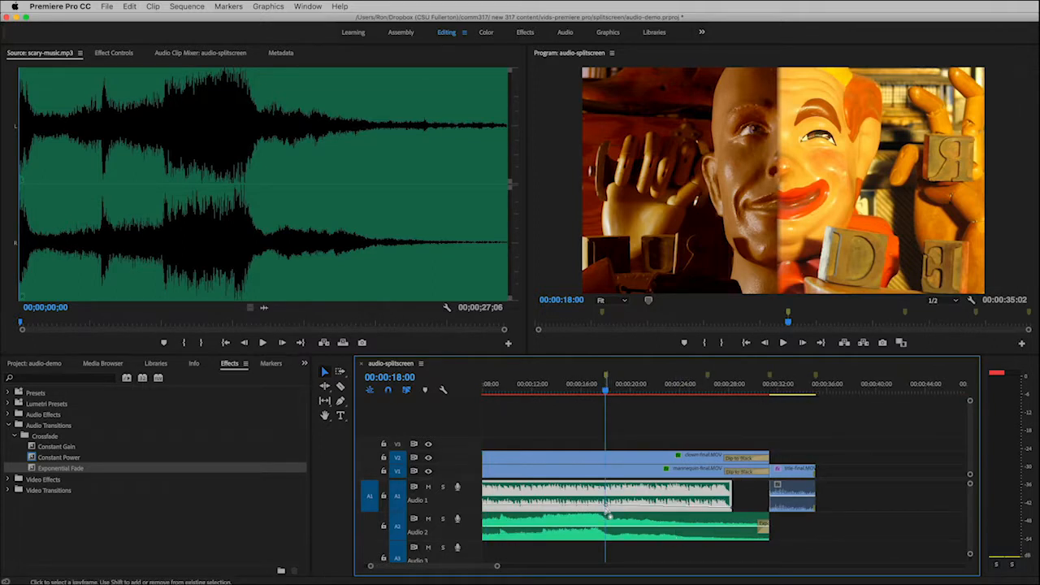
pyautogui.press('super+s')
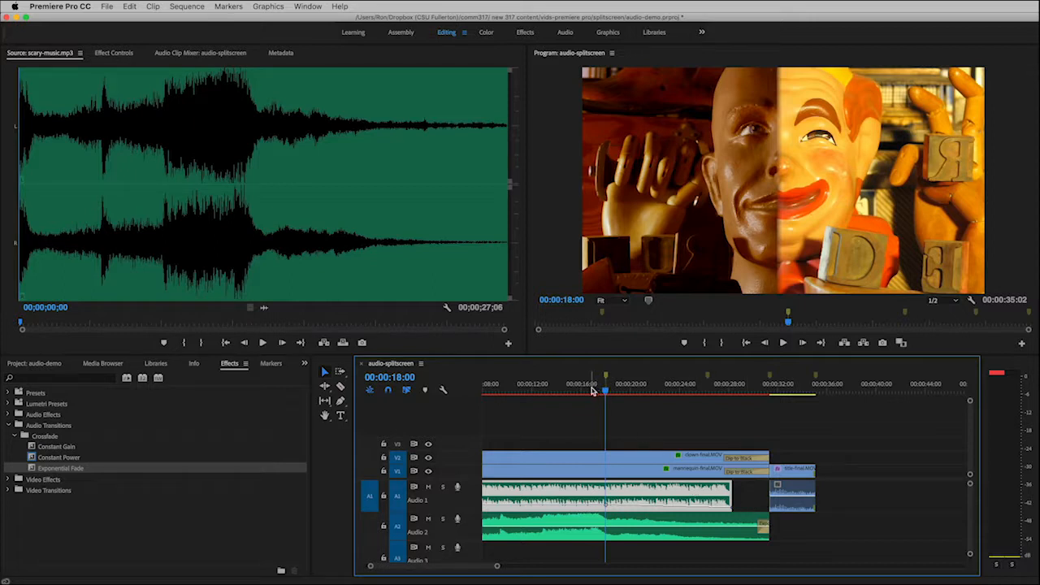
pyautogui.press('space')
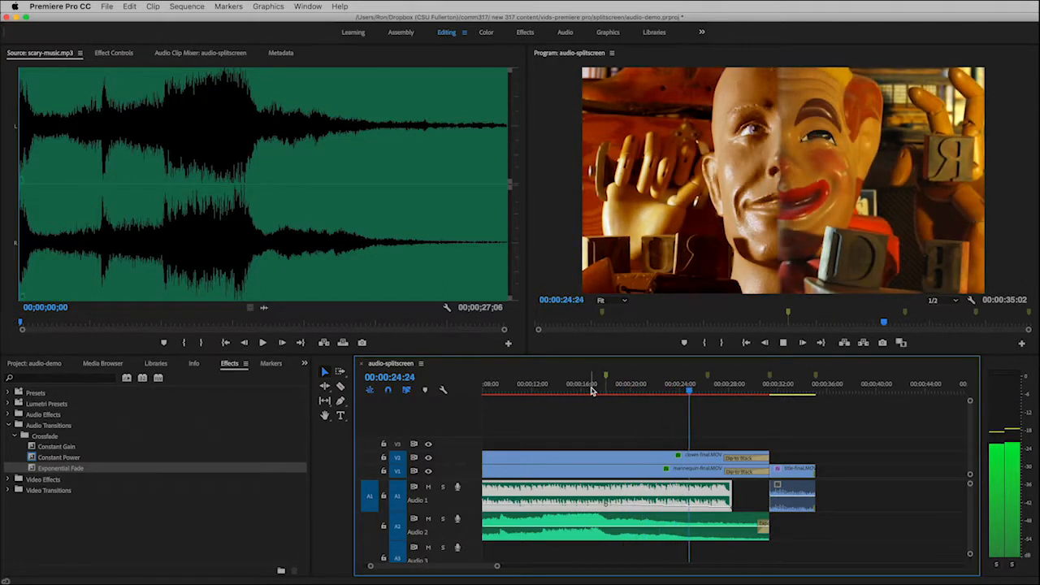
pyautogui.press('space')
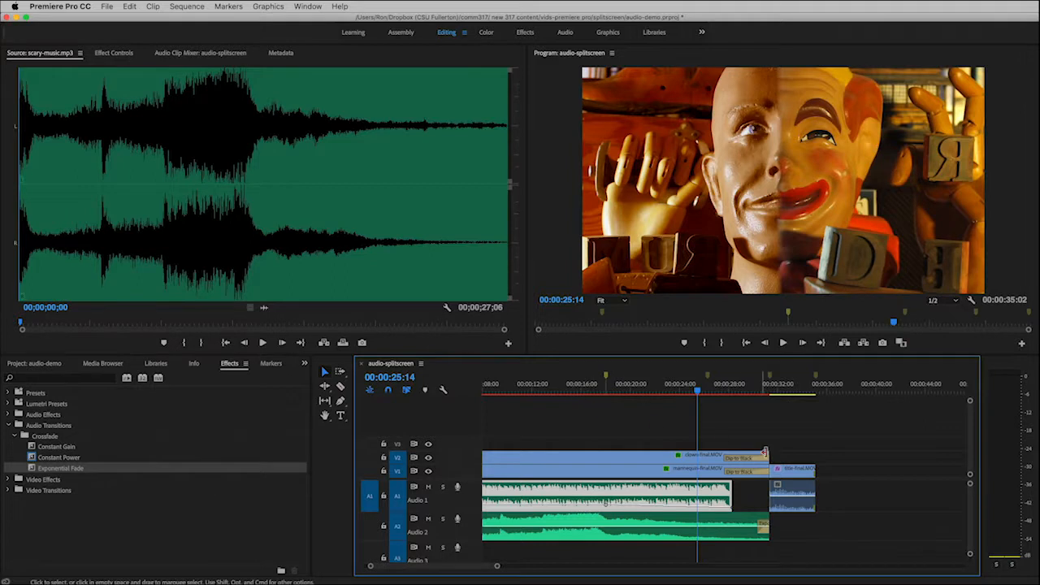
# Open come-on-back.mp3 from the project's media in the source viewer.
pyautogui.scroll(-2, 772, 498)
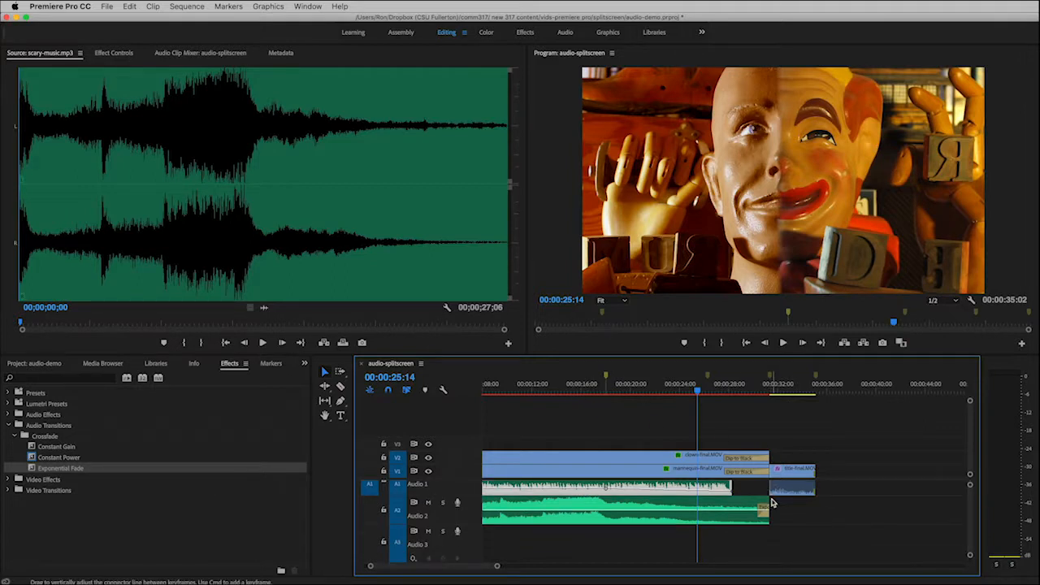
pyautogui.scroll(-1, 772, 503)
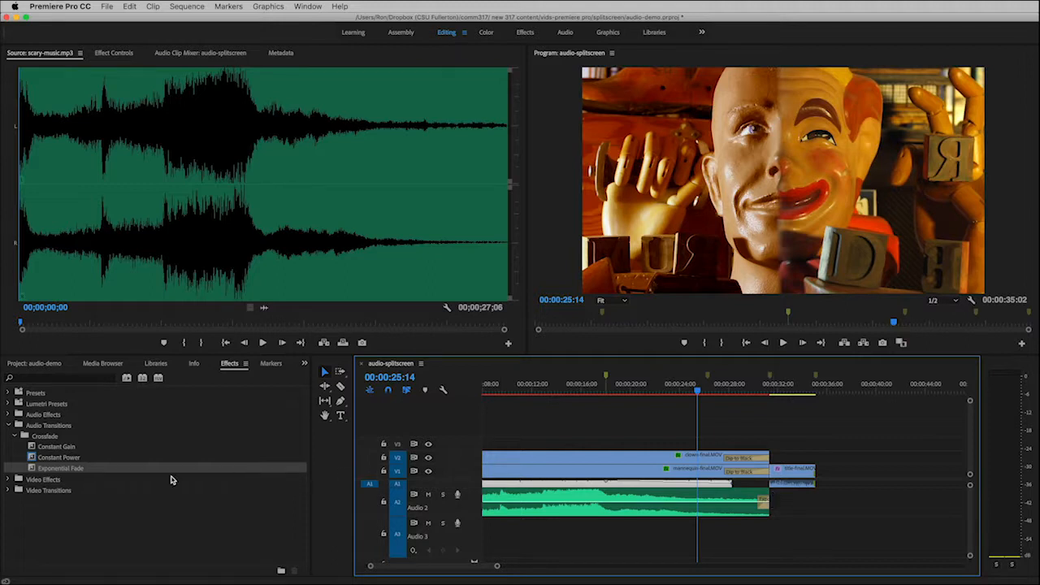
pyautogui.click(37, 367)
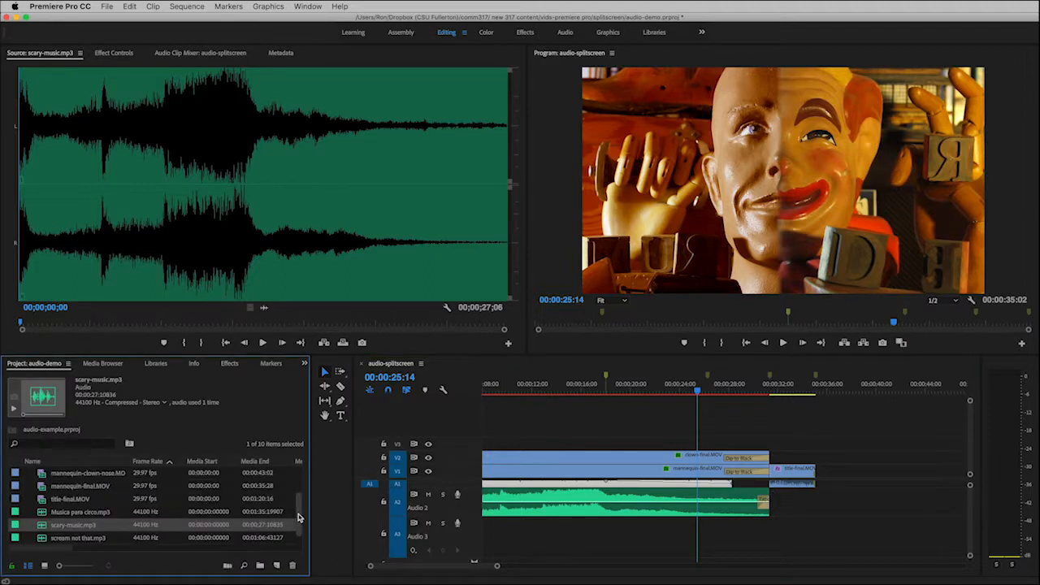
pyautogui.scroll(-1, 299, 525)
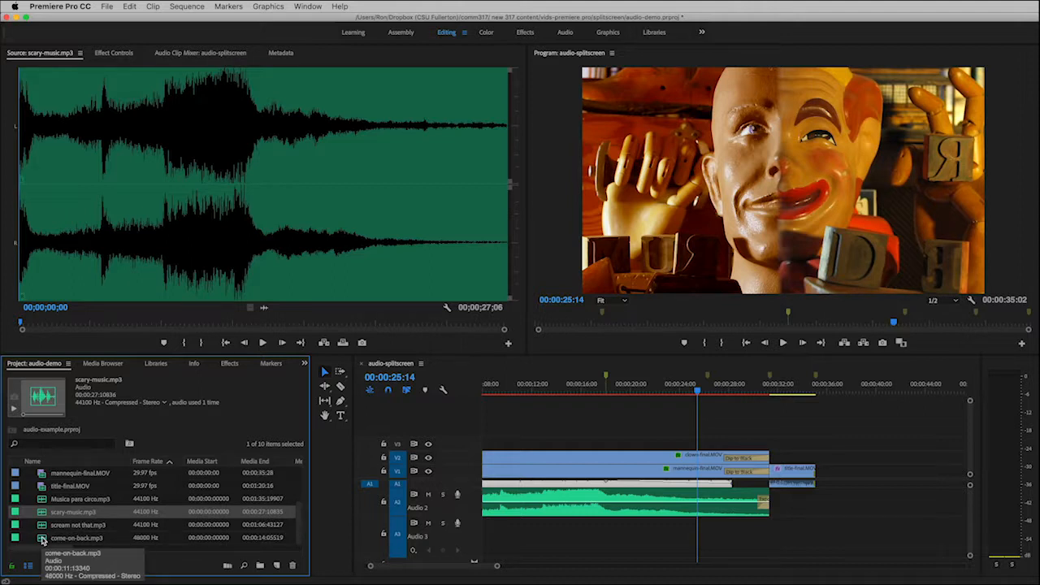
pyautogui.doubleClick(43, 540)
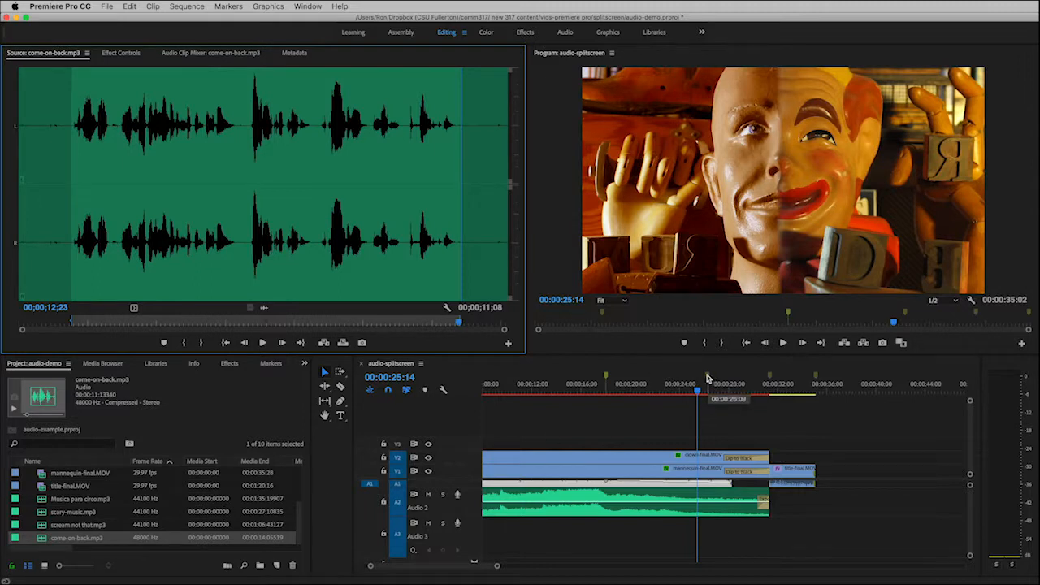
# Place come-on-back.mp3 on Audio 3 at the 00:00:26:09 marker and play the sequence from there.
pyautogui.click(707, 378)
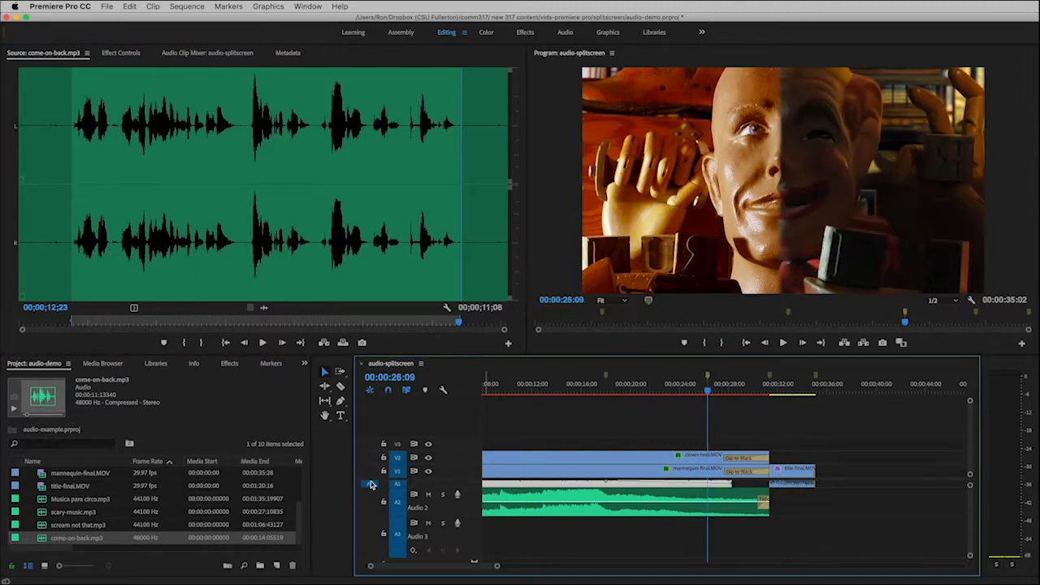
pyautogui.click(44, 539)
pyautogui.moveTo(43, 542); pyautogui.dragTo(707, 534)
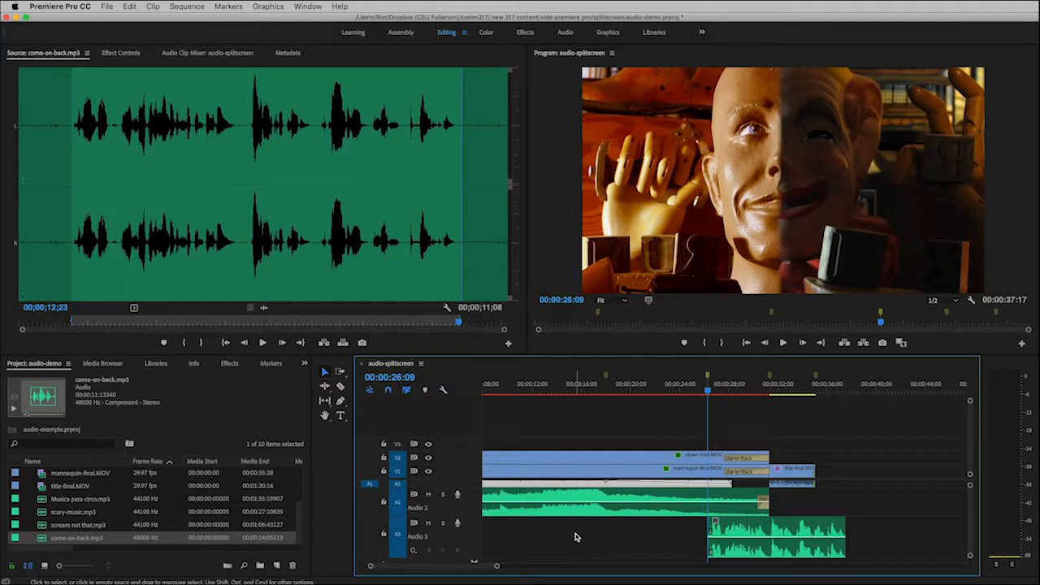
pyautogui.press('space')
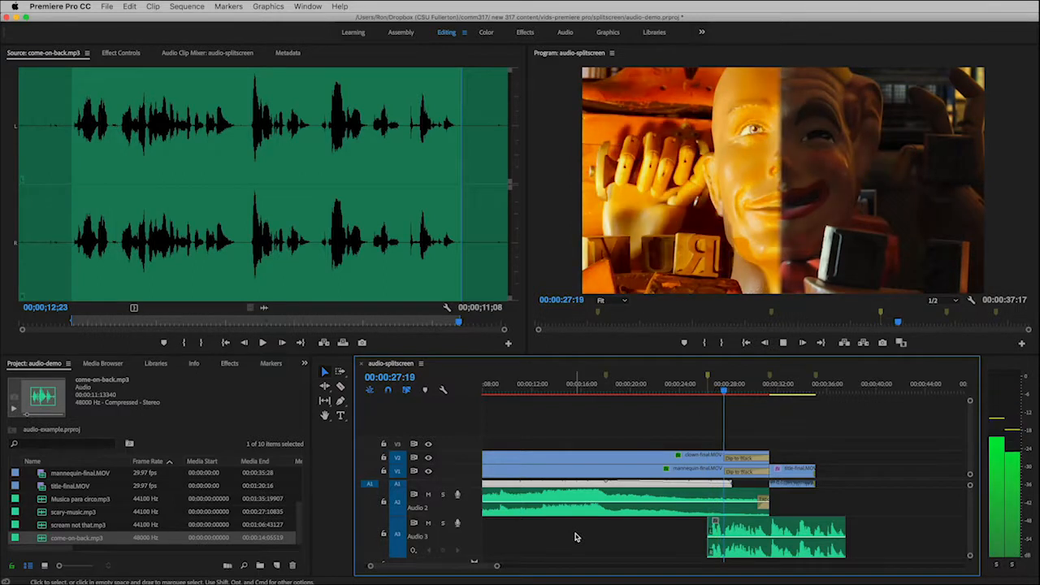
pyautogui.press('space')
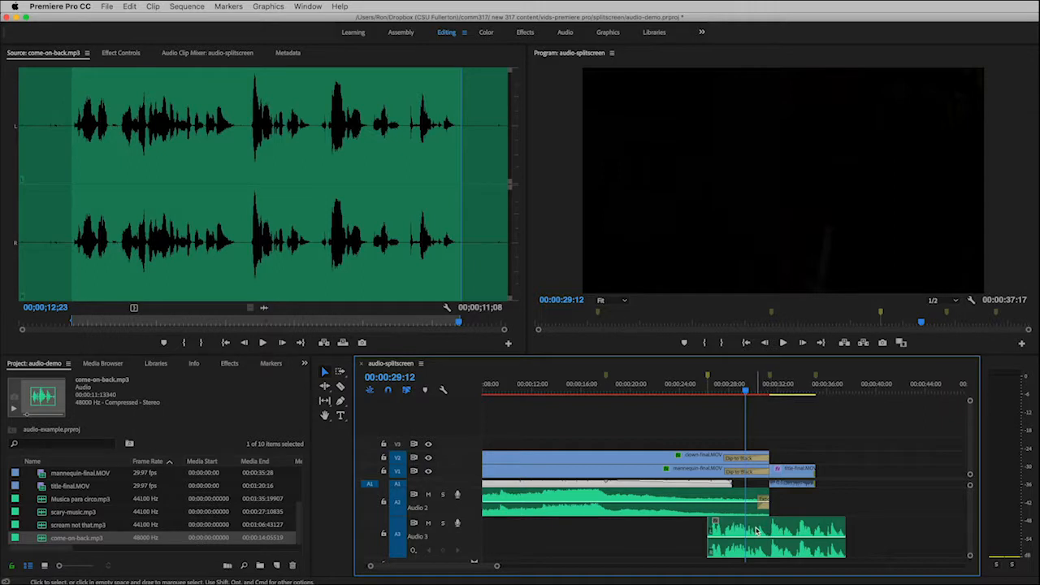
# Switch to the Audio workspace and assign the Dialogue audio type to the come-on-back.mp3 clip on Audio 3.
pyautogui.click(764, 530)
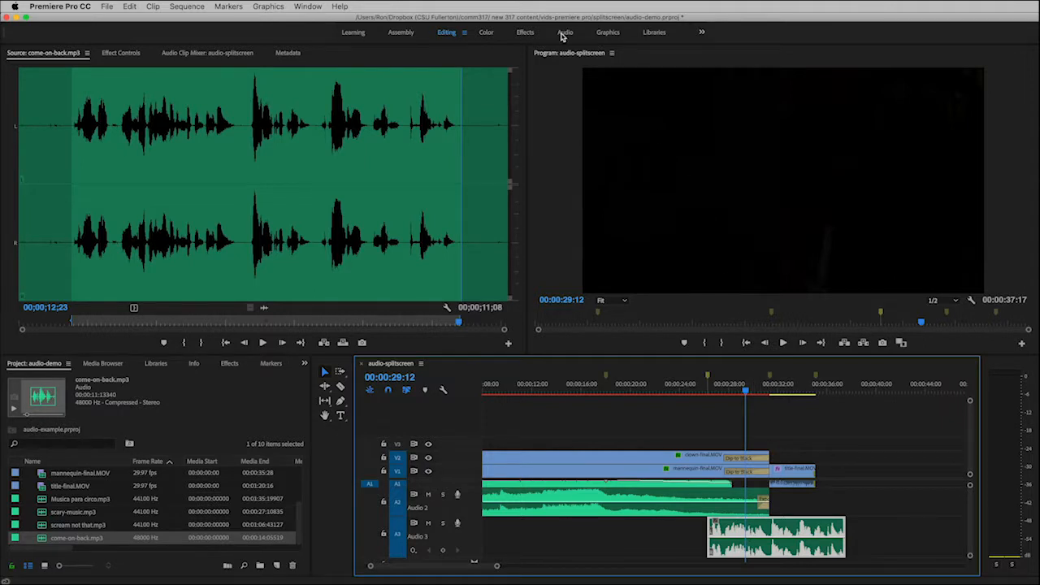
pyautogui.click(565, 33)
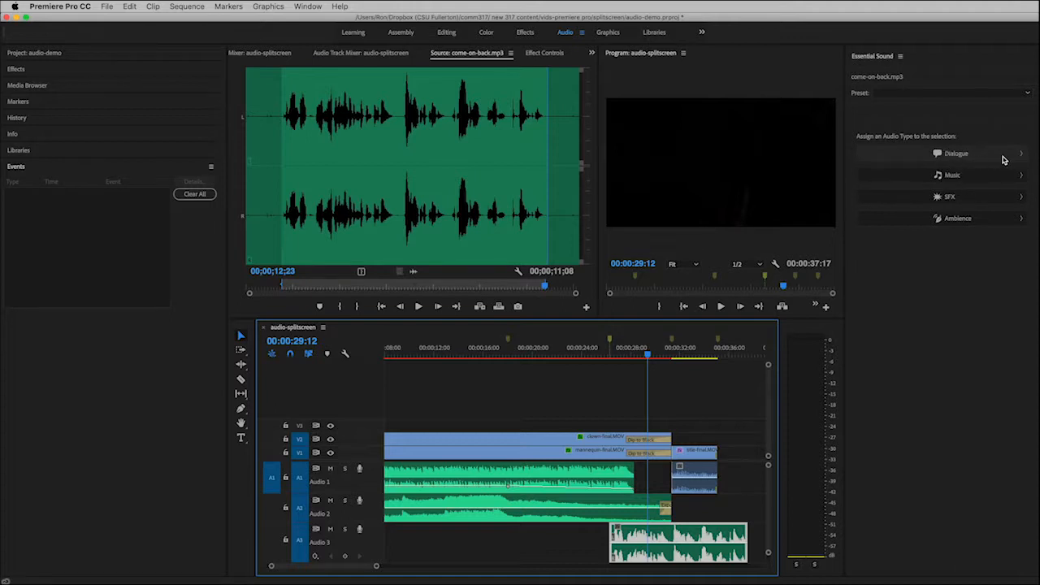
pyautogui.click(1022, 156)
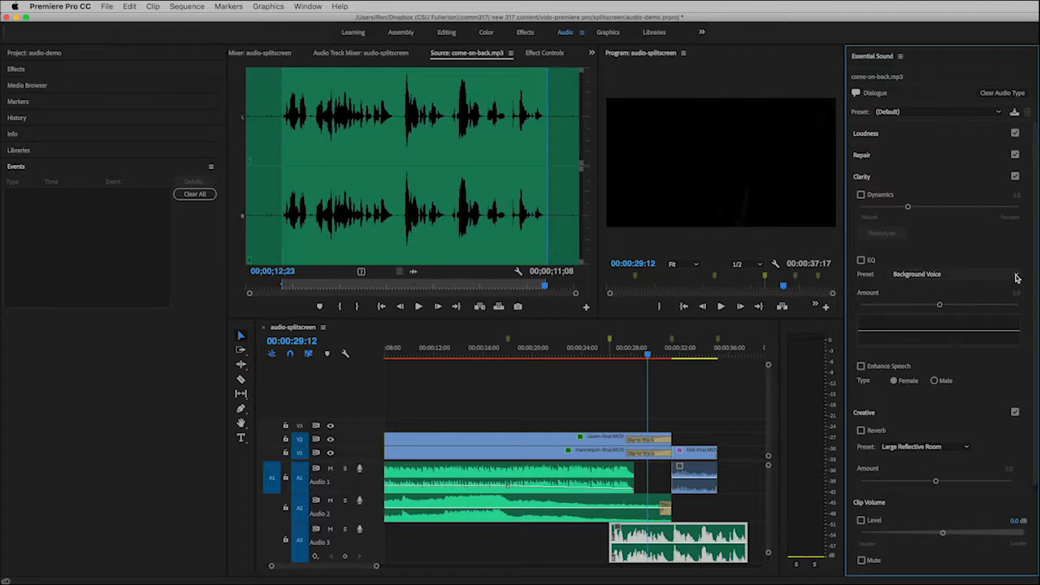
# Apply the On the Telephone EQ preset to the come-on-back.mp3 clip and play the sequence to hear it.
pyautogui.click(1016, 276)
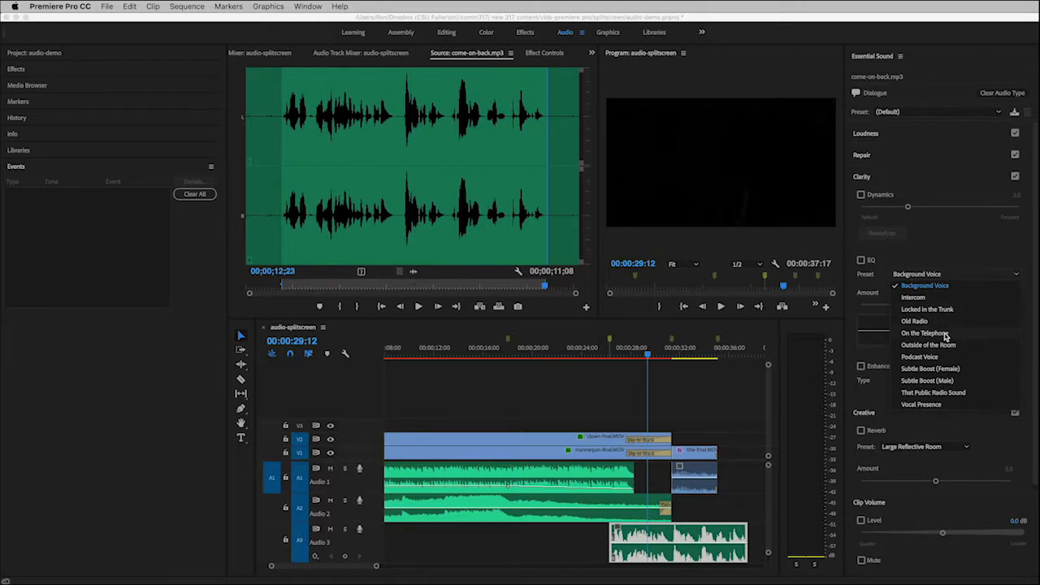
pyautogui.click(925, 334)
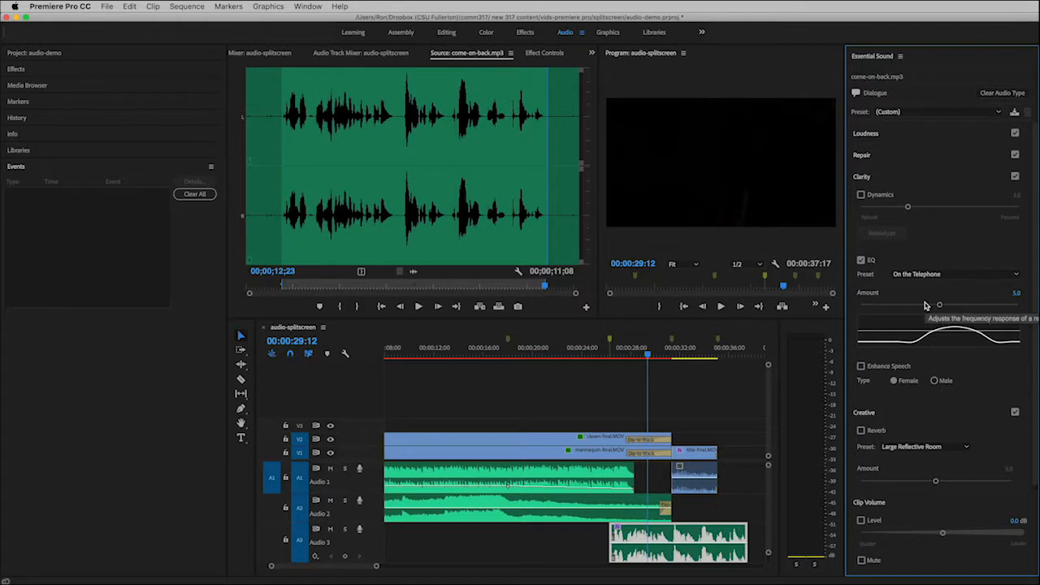
pyautogui.press('space')
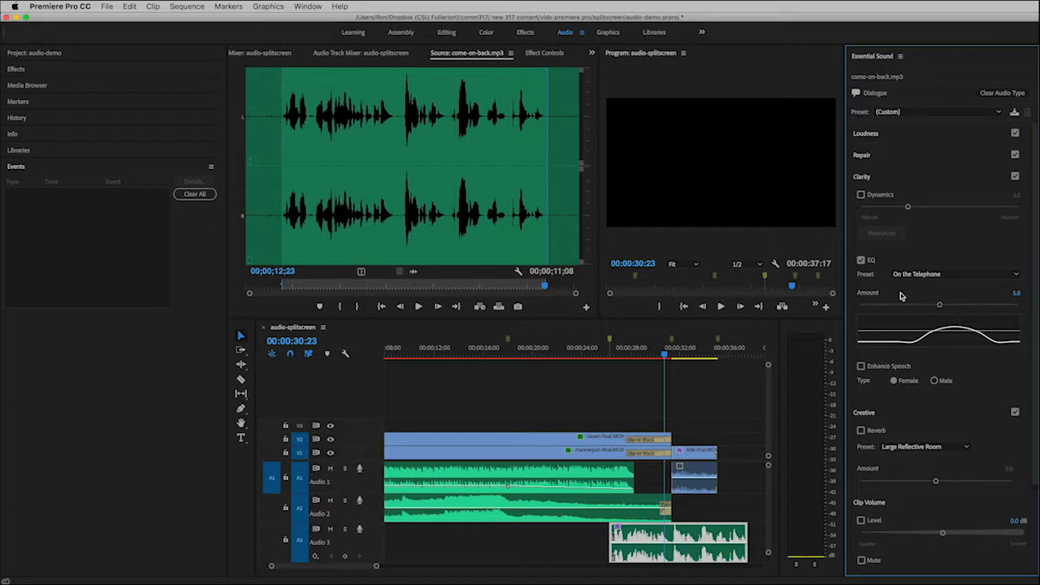
# Enable reverb on the come-on-back.mp3 clip with the Outside the Club preset and play the sequence to hear it.
pyautogui.click(862, 431)
pyautogui.click(967, 451)
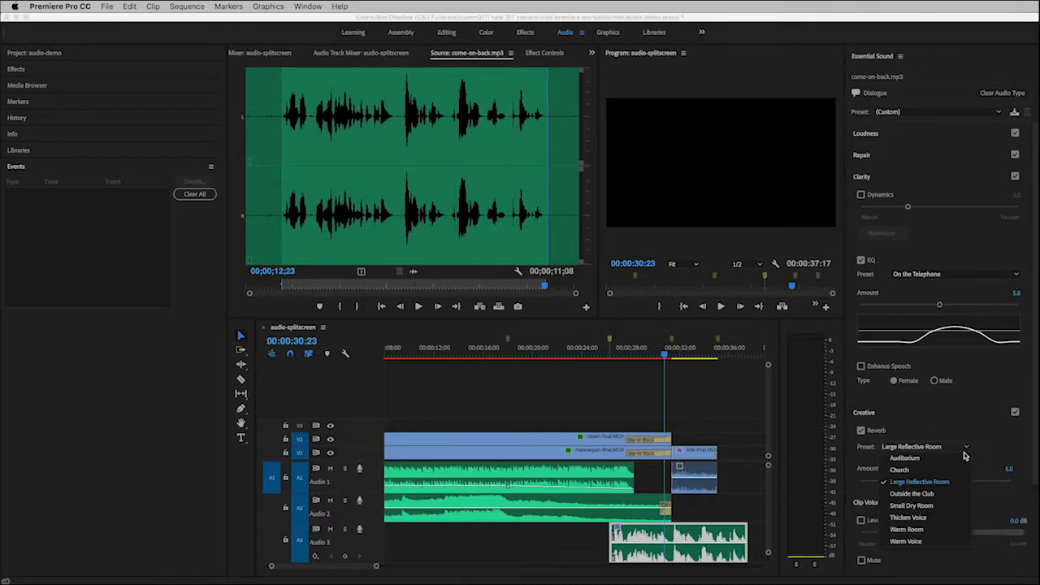
pyautogui.click(916, 495)
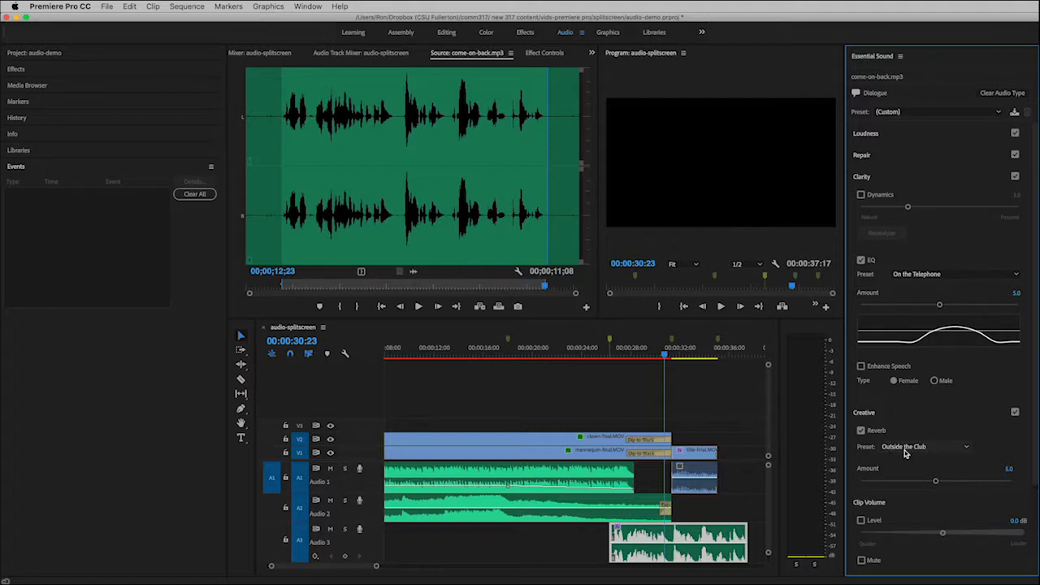
pyautogui.press('space')
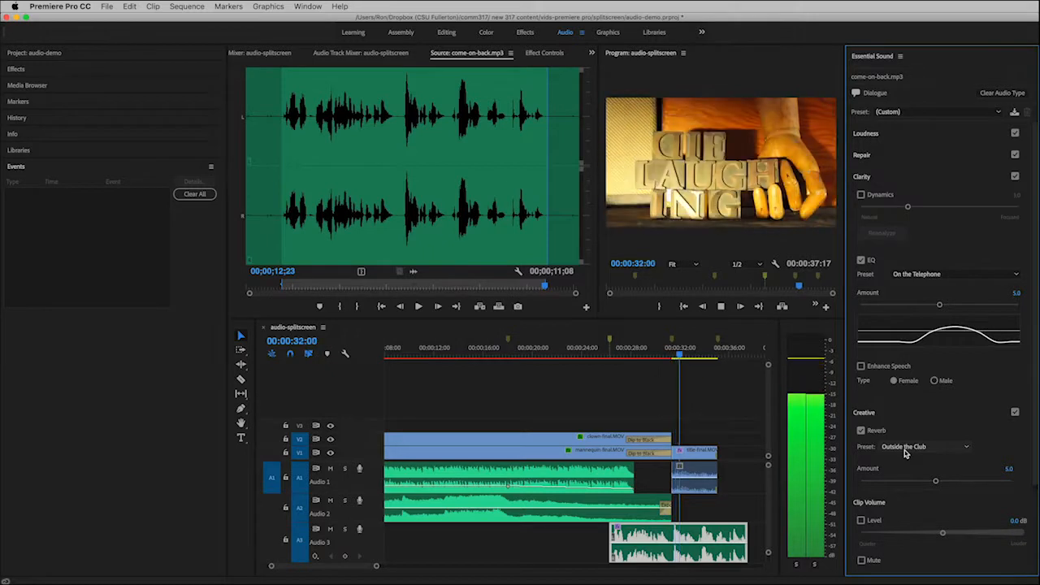
pyautogui.press('space')
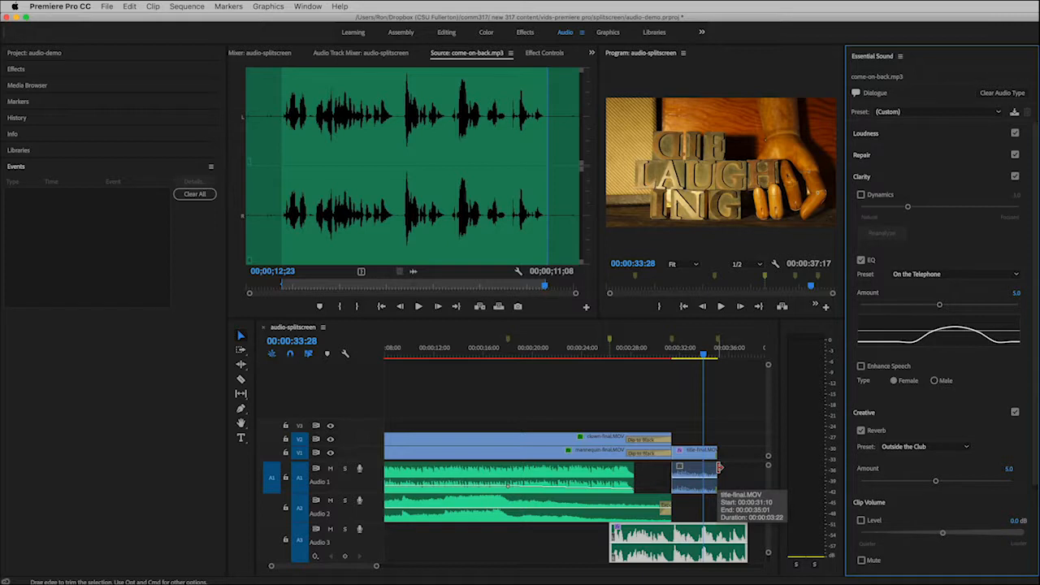
# Split the come-on-back.mp3 clip on Audio 3 at 00:00:34:28, just before the end of the title clip.
pyautogui.press('Up')
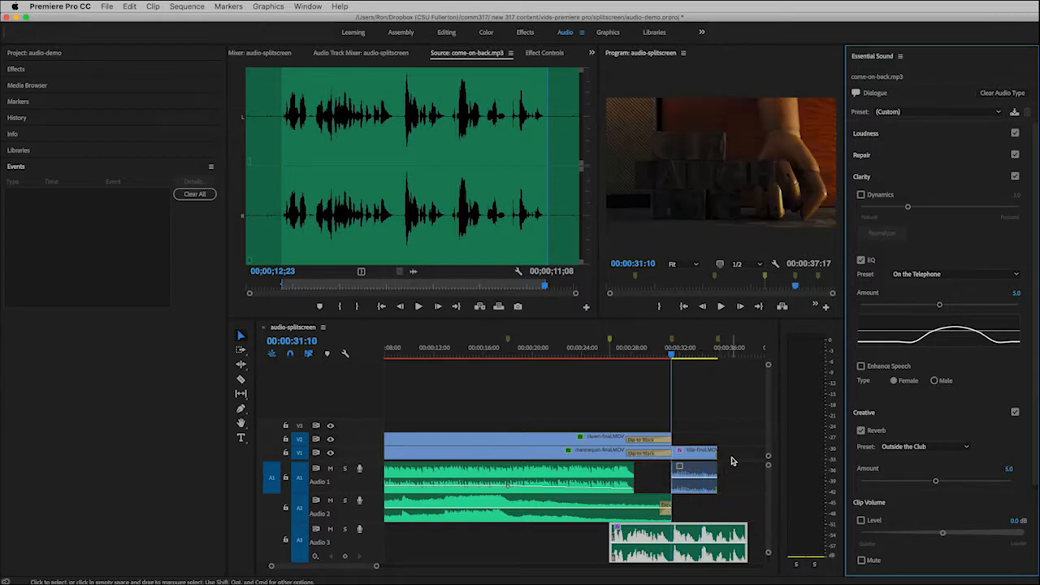
pyautogui.press('Down')
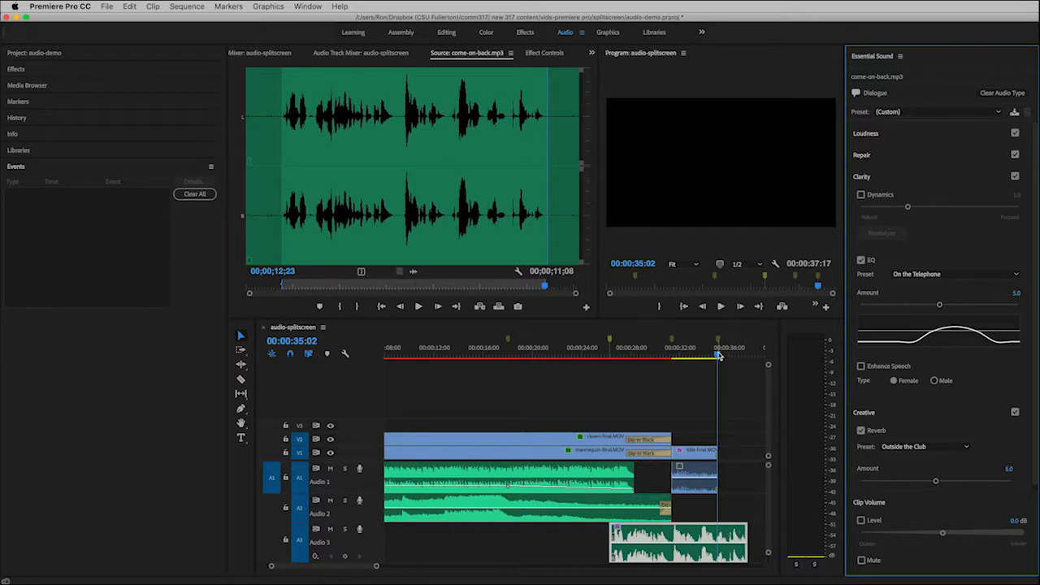
pyautogui.click(716, 358)
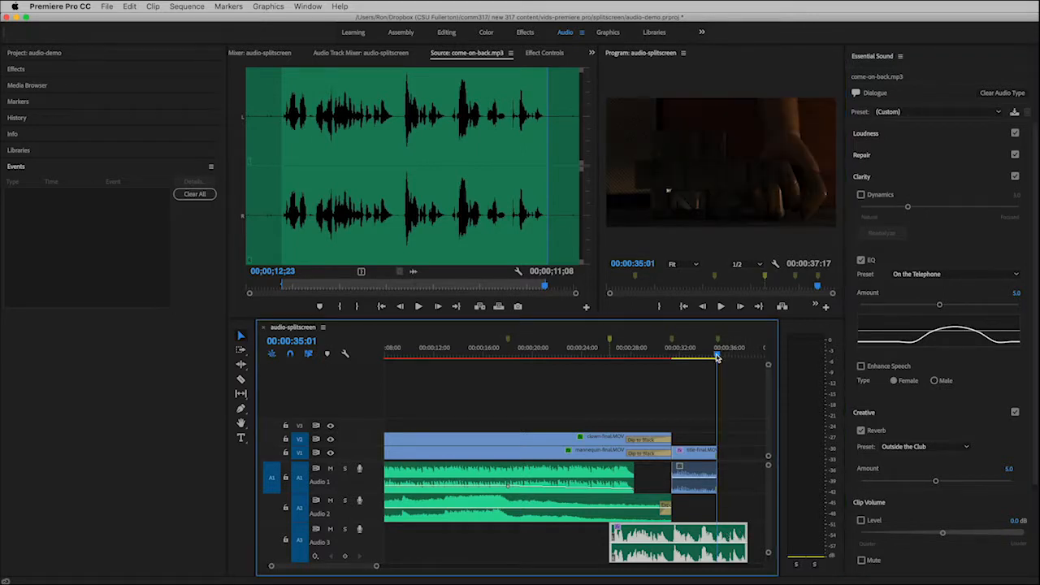
pyautogui.press('=')
pyautogui.press('=')
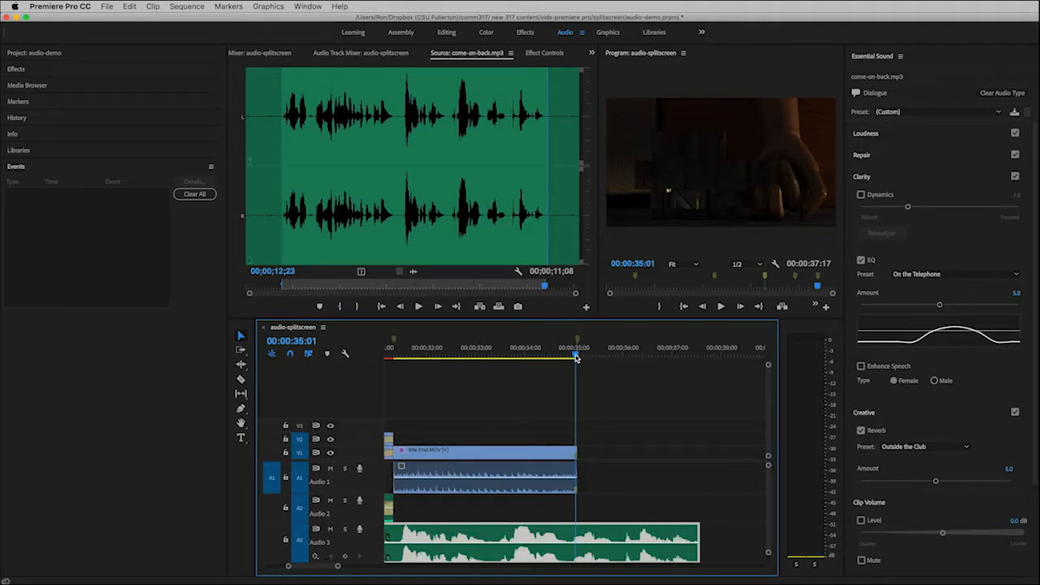
pyautogui.moveTo(575, 358); pyautogui.dragTo(573, 358)
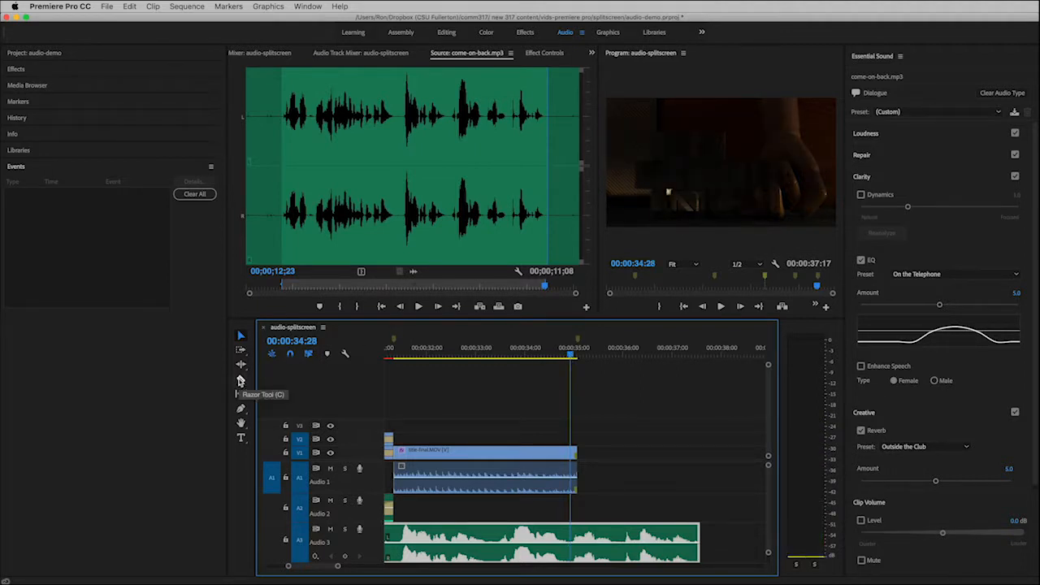
pyautogui.click(240, 381)
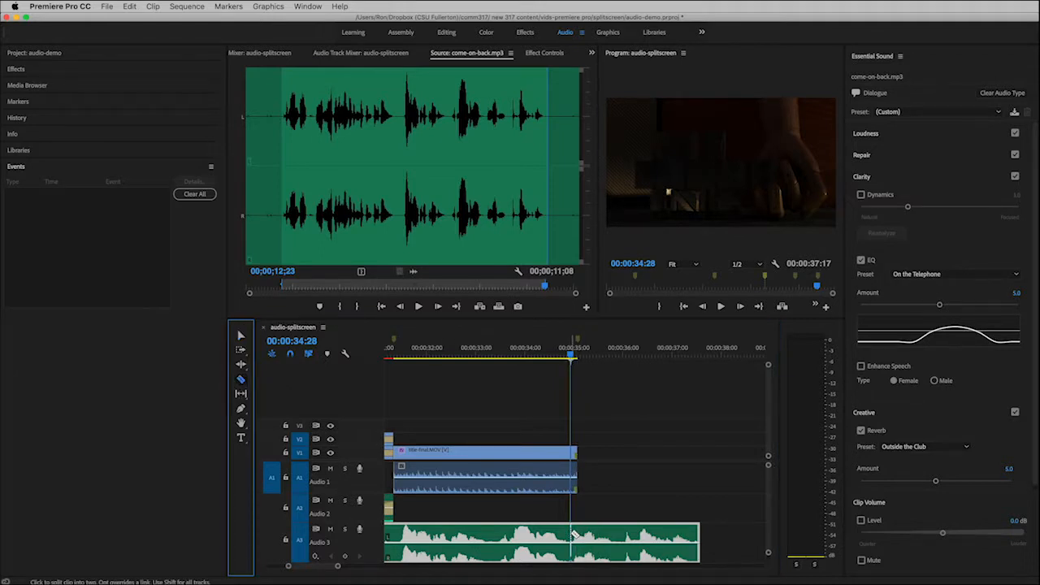
pyautogui.click(573, 534)
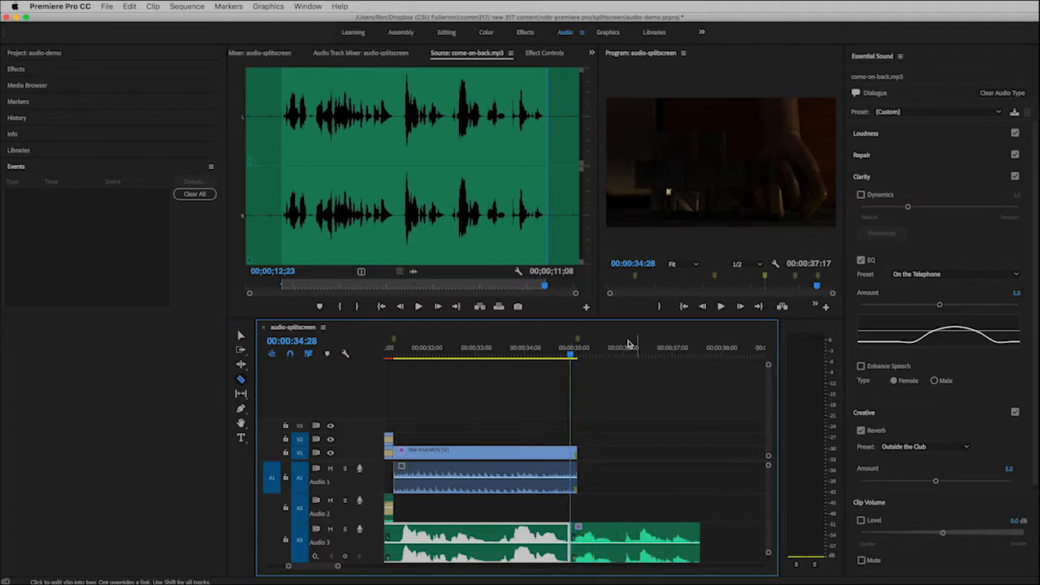
# Raise the volume of the come-on-back.mp3 part before the cut slightly and set its reverb amount to 6.5.
pyautogui.click(239, 337)
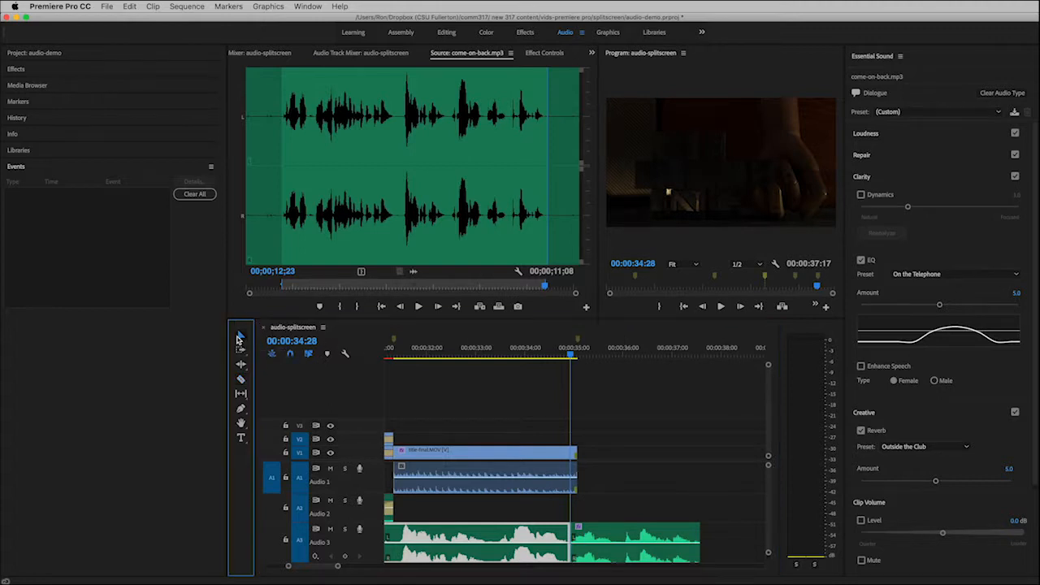
pyautogui.click(603, 535)
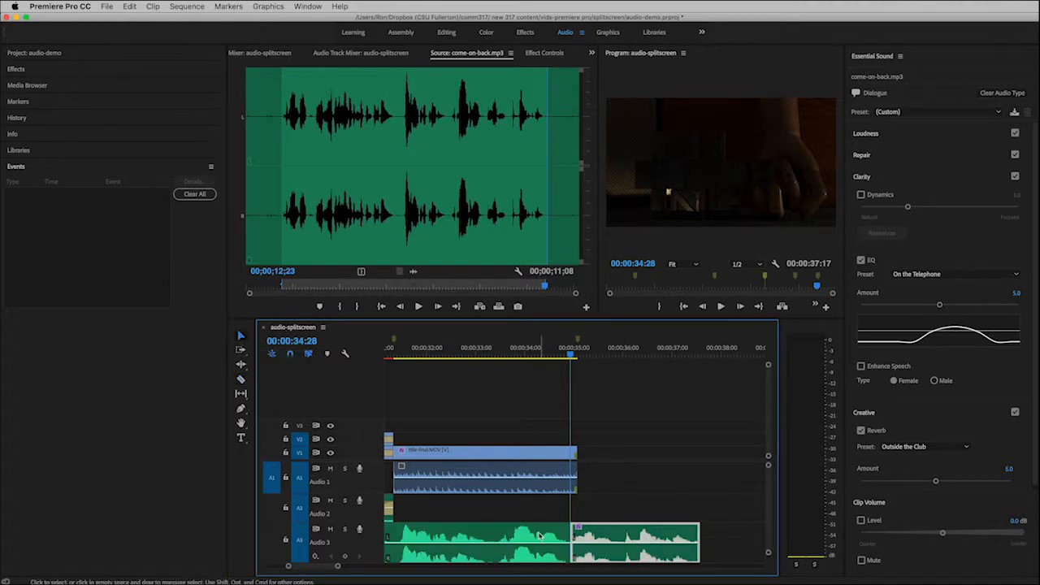
pyautogui.click(539, 537)
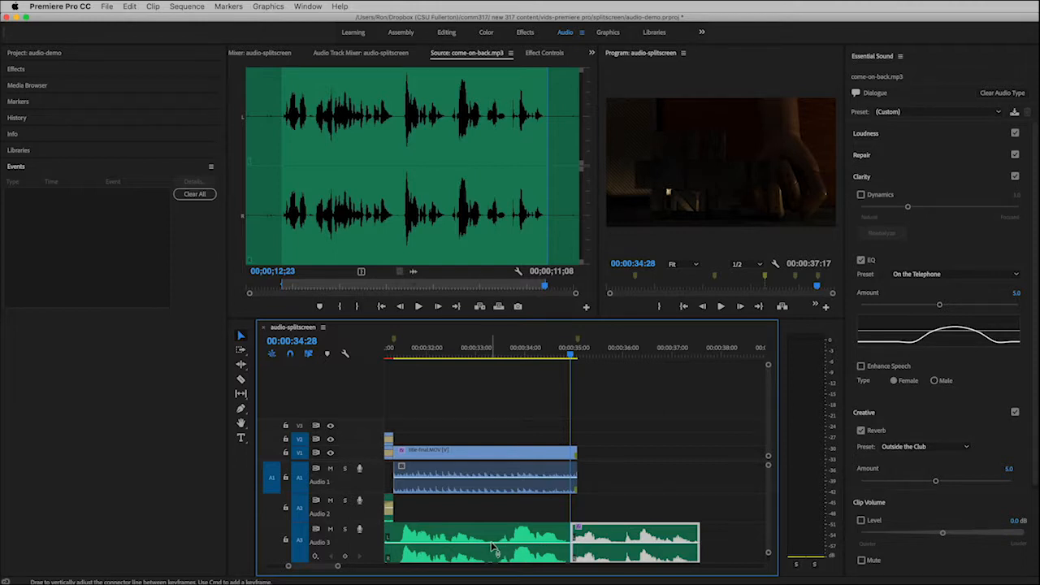
pyautogui.moveTo(493, 550)
pyautogui.mouseDown()
pyautogui.moveTo(493, 537)
pyautogui.moveTo(495, 547)
pyautogui.mouseUp()
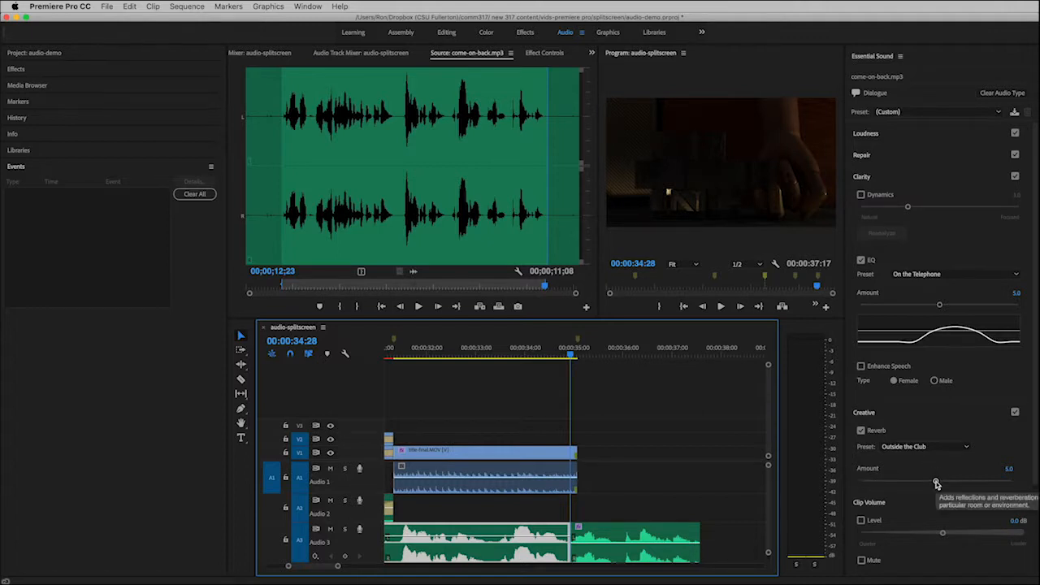
pyautogui.moveTo(937, 483); pyautogui.dragTo(959, 484)
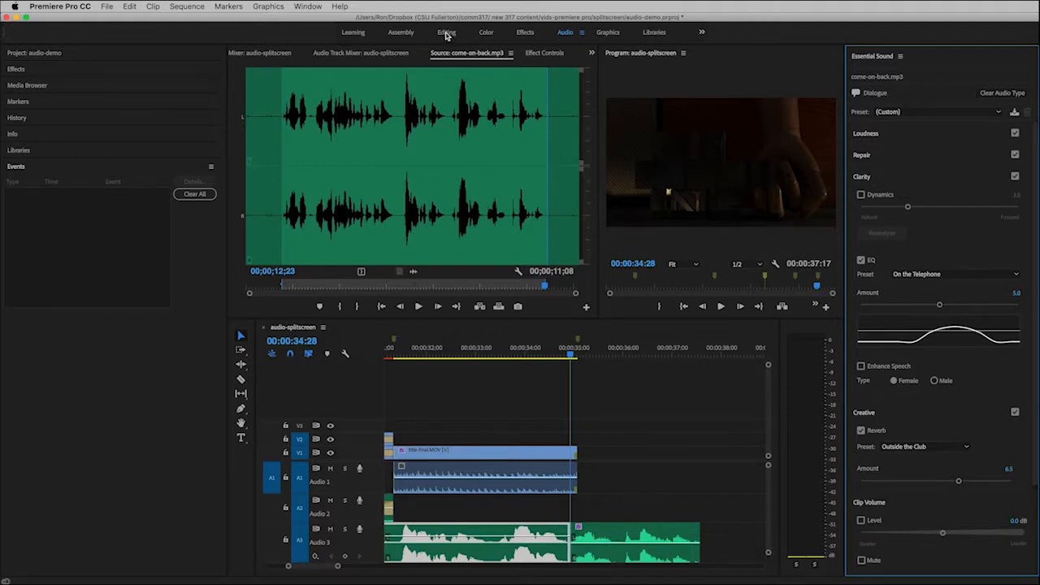
# Switch to the Editing workspace, fit the whole sequence in the timeline and play it from the beginning.
pyautogui.click(446, 33)
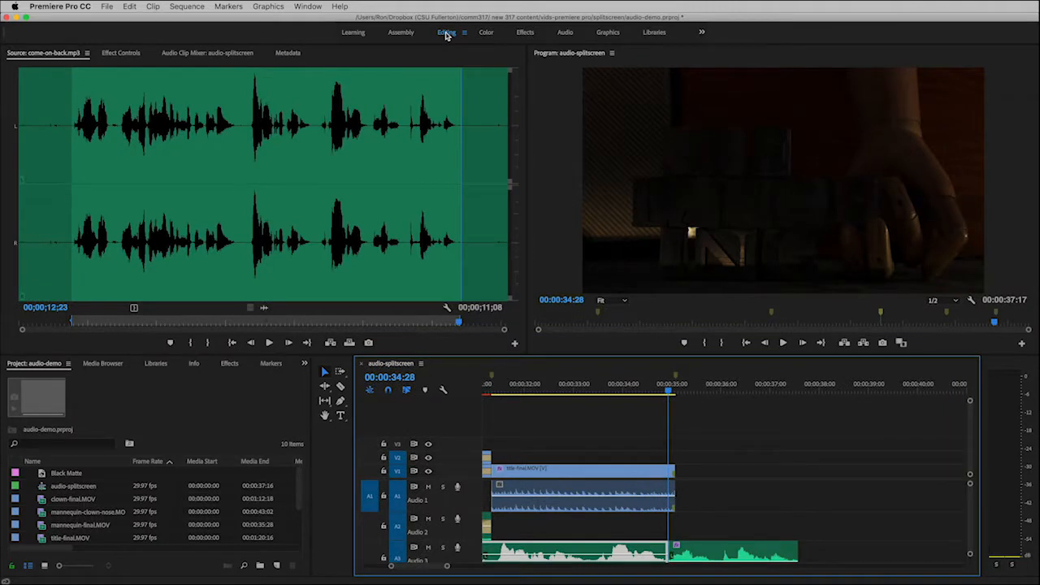
pyautogui.press('\\')
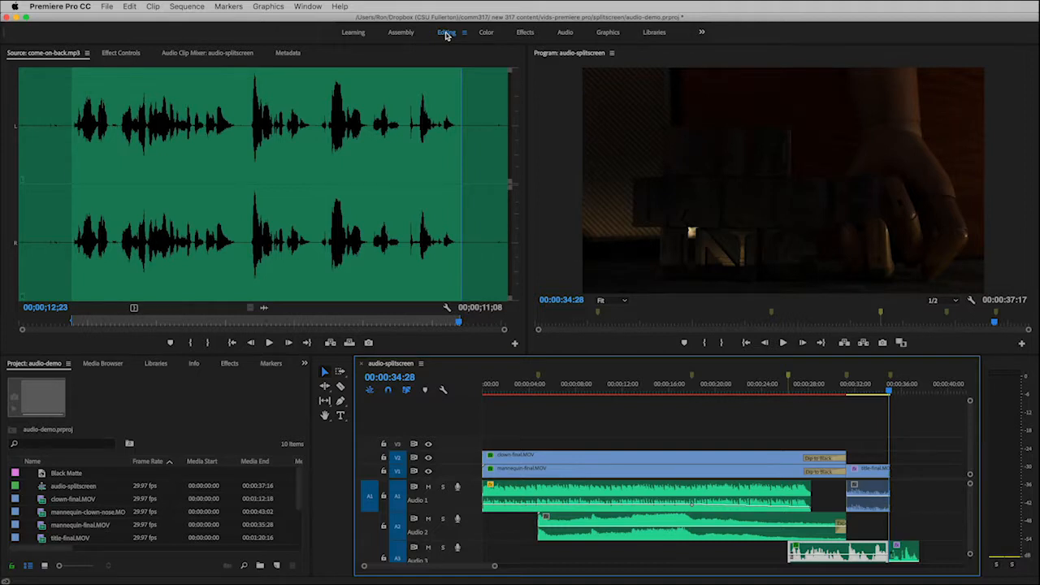
pyautogui.press('Home')
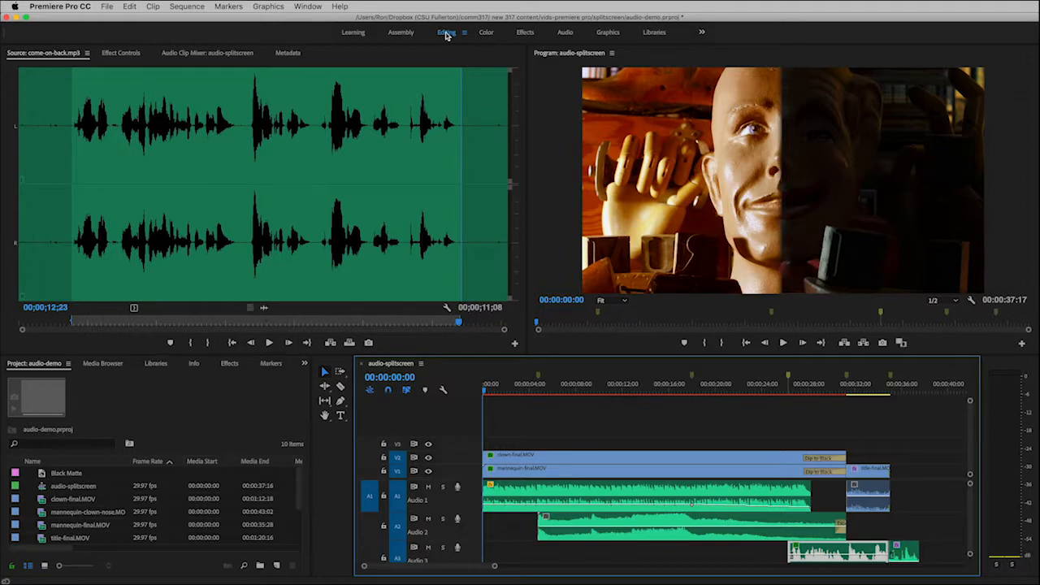
pyautogui.press('space')
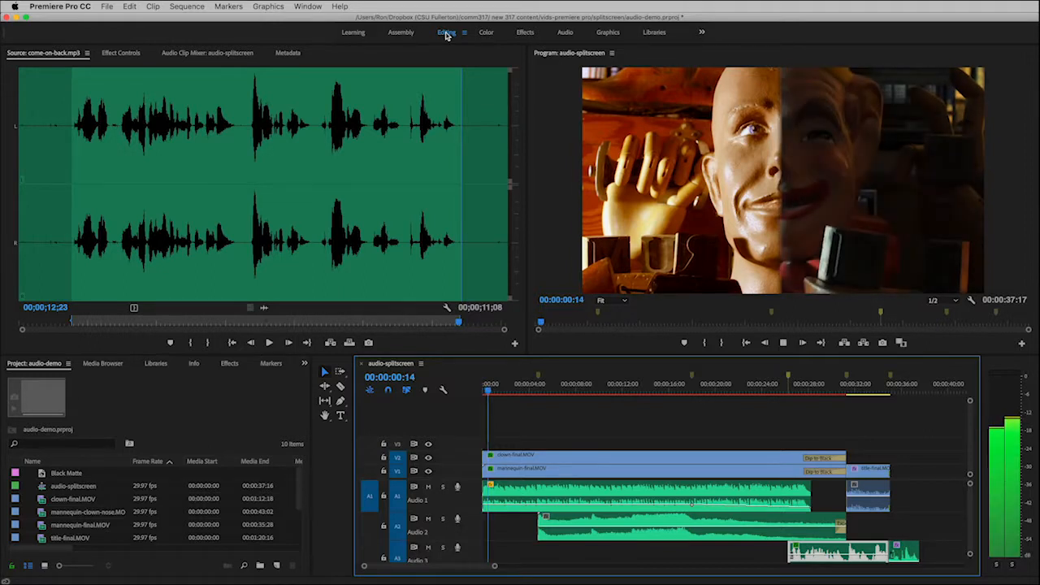